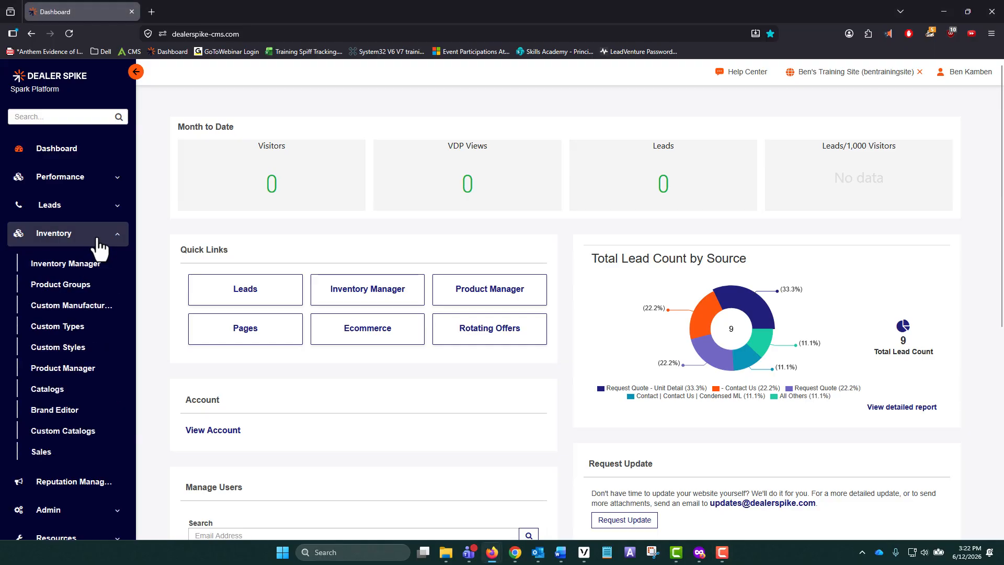
# Open the 2019 Polaris RZR XP 1000 - White Pearl unit for editing from the Inventory Manager
pyautogui.click(98, 264)
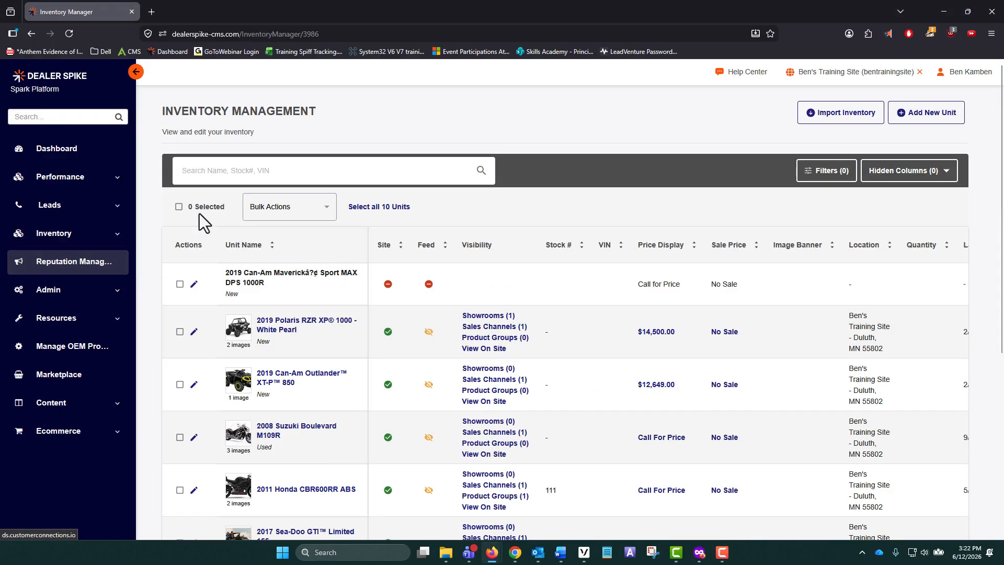
pyautogui.click(388, 284)
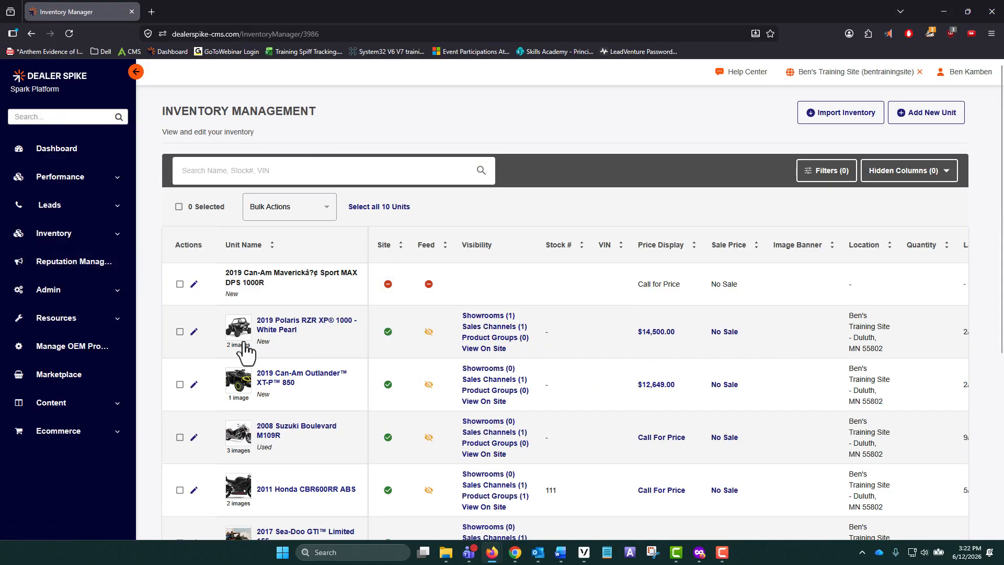
pyautogui.click(193, 332)
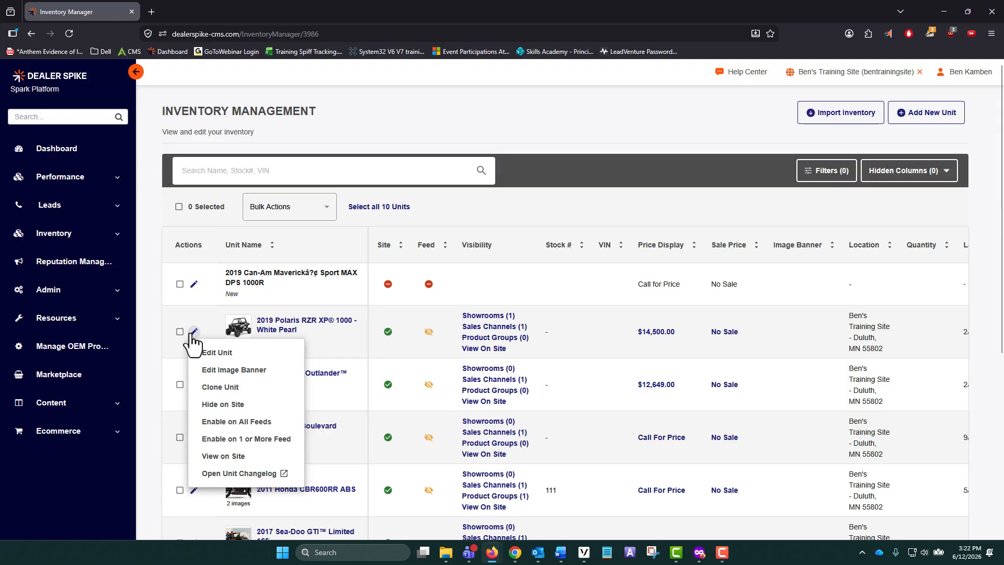
pyautogui.click(214, 354)
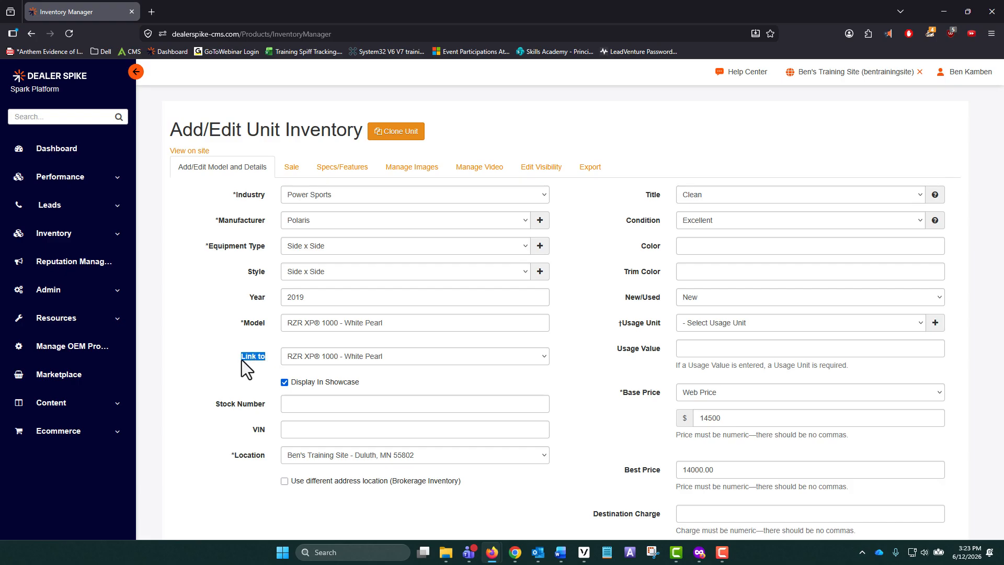
# Examine the Model, Link to and Base Price fields in the Polaris unit's model details
pyautogui.moveTo(266, 324); pyautogui.dragTo(240, 326)
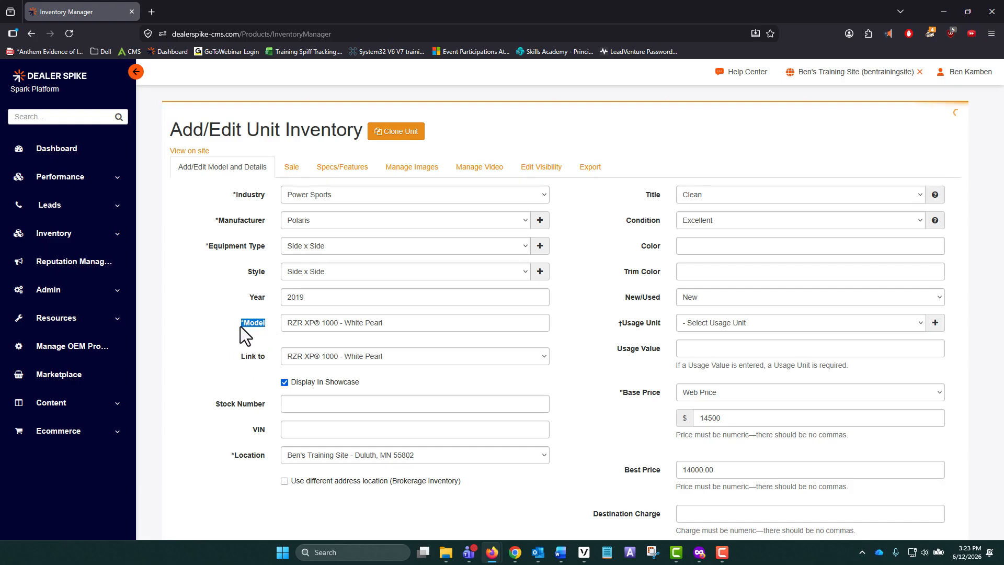
pyautogui.click(264, 356)
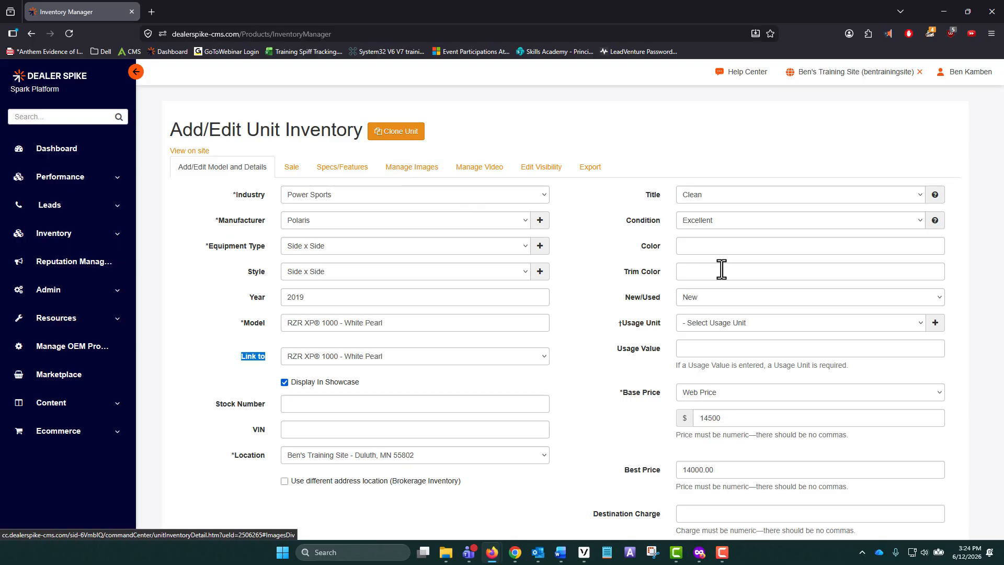
pyautogui.click(663, 389)
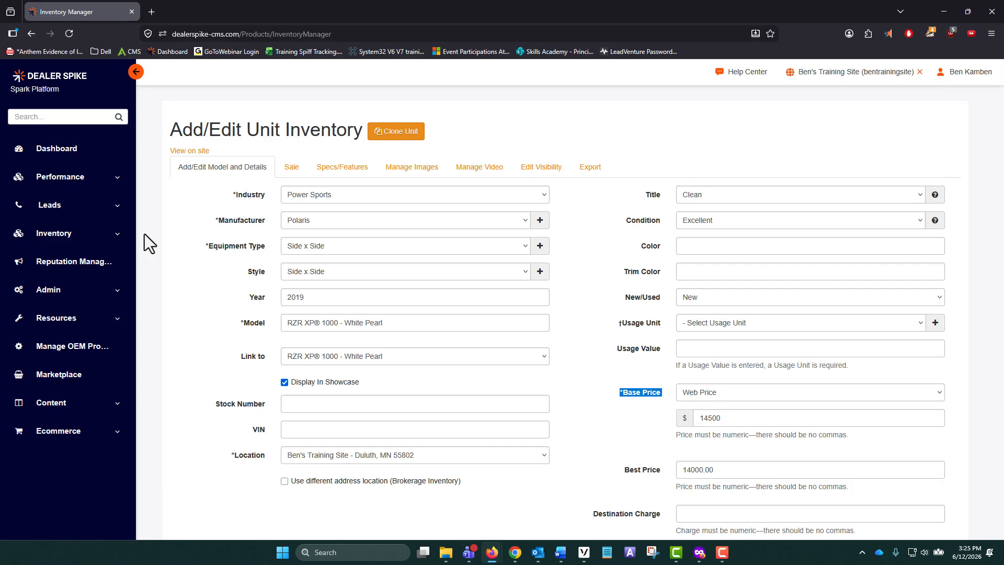
# Return to the inventory list and examine the site and feed statuses of the Polaris RZR and Can-Am Maverick units
pyautogui.click(49, 238)
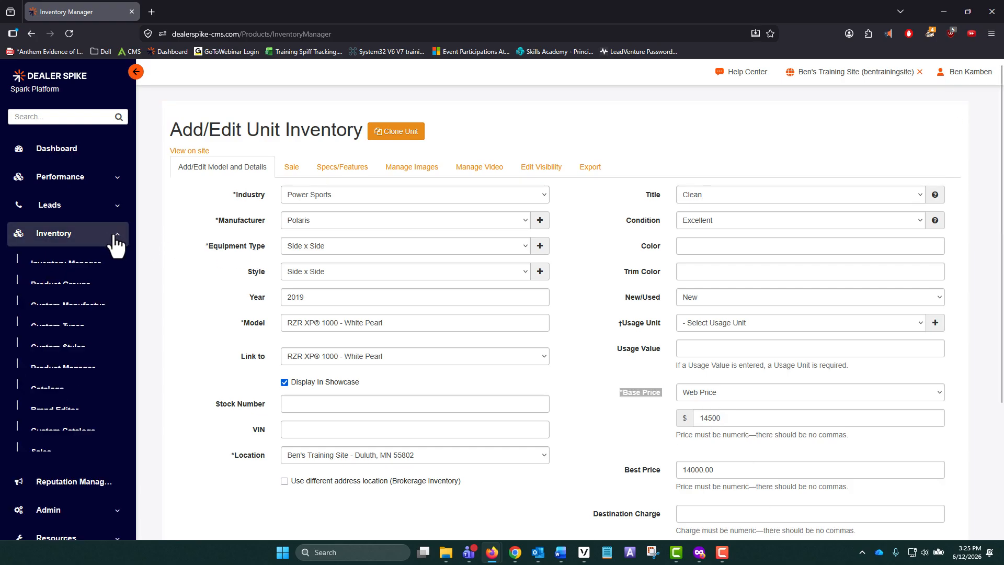
pyautogui.click(64, 264)
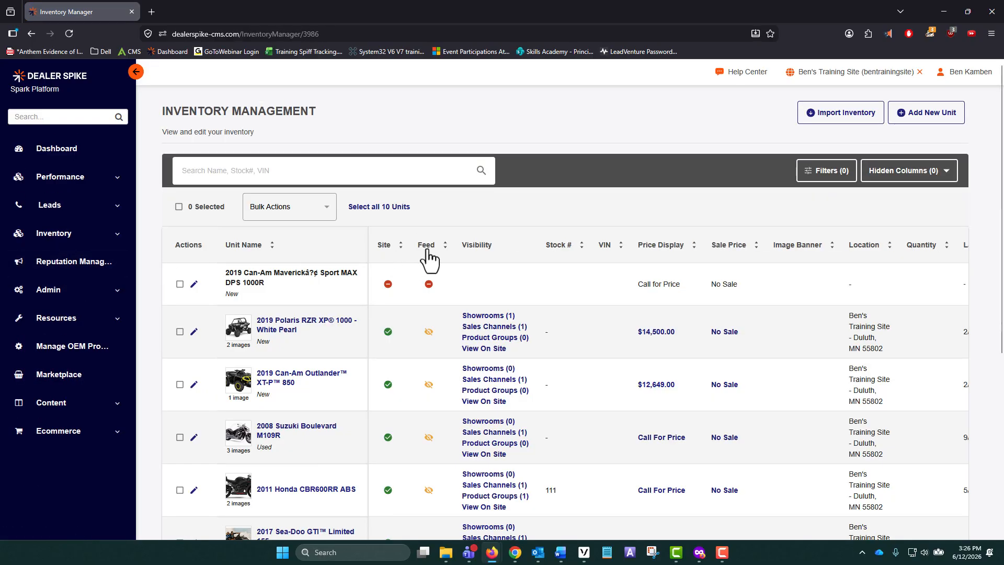
pyautogui.scroll(-1, 481, 282)
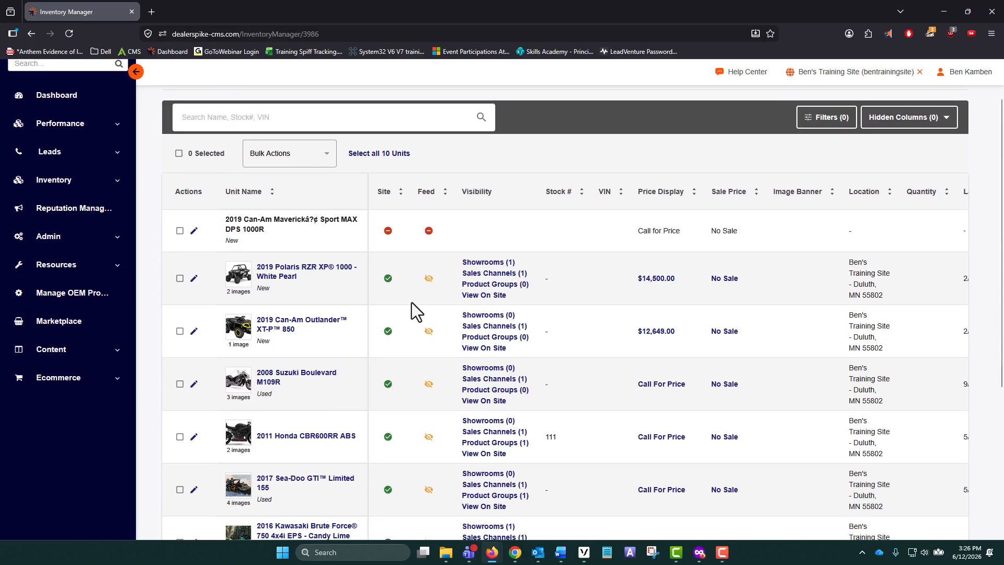
pyautogui.moveTo(387, 284)
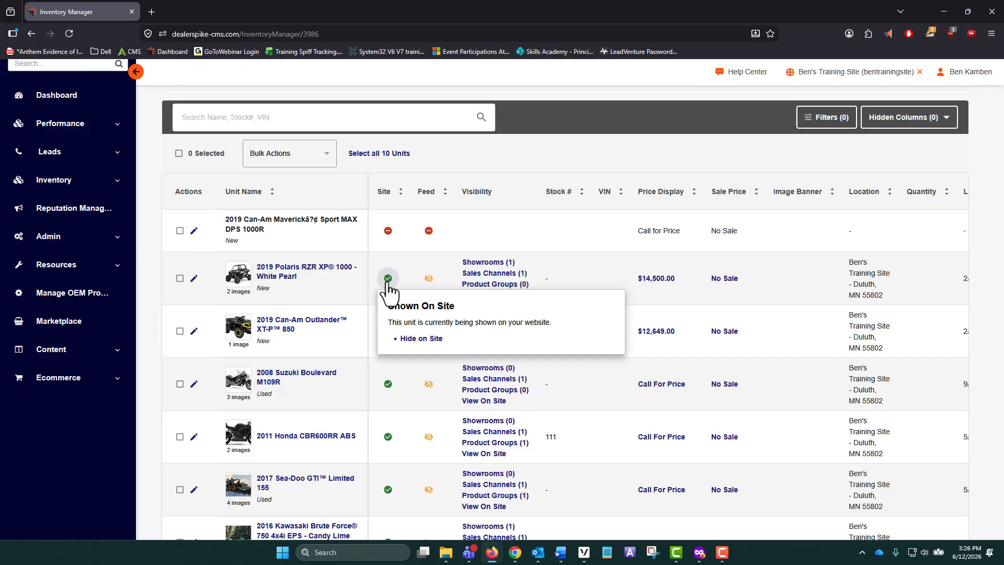
pyautogui.moveTo(388, 242)
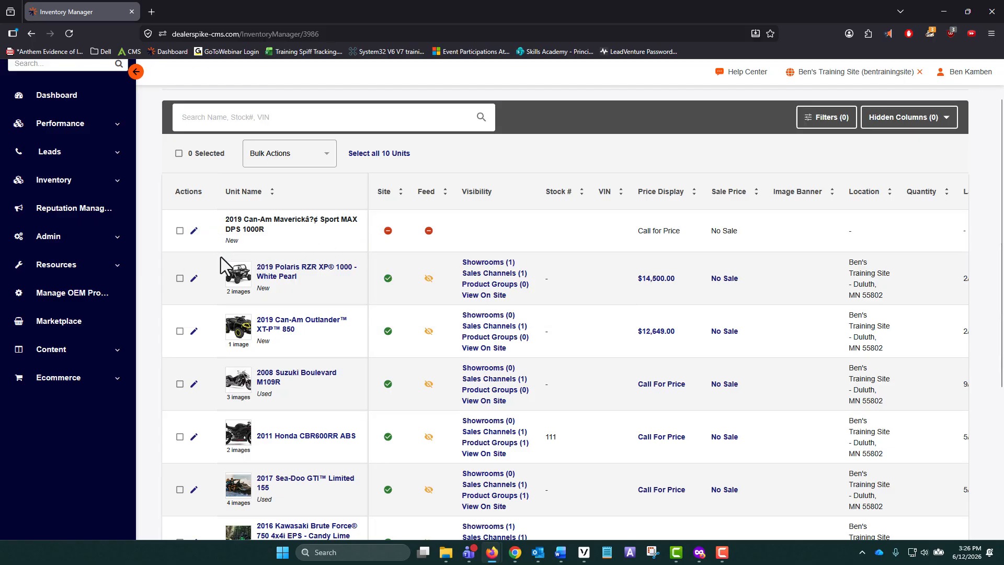
pyautogui.click(193, 236)
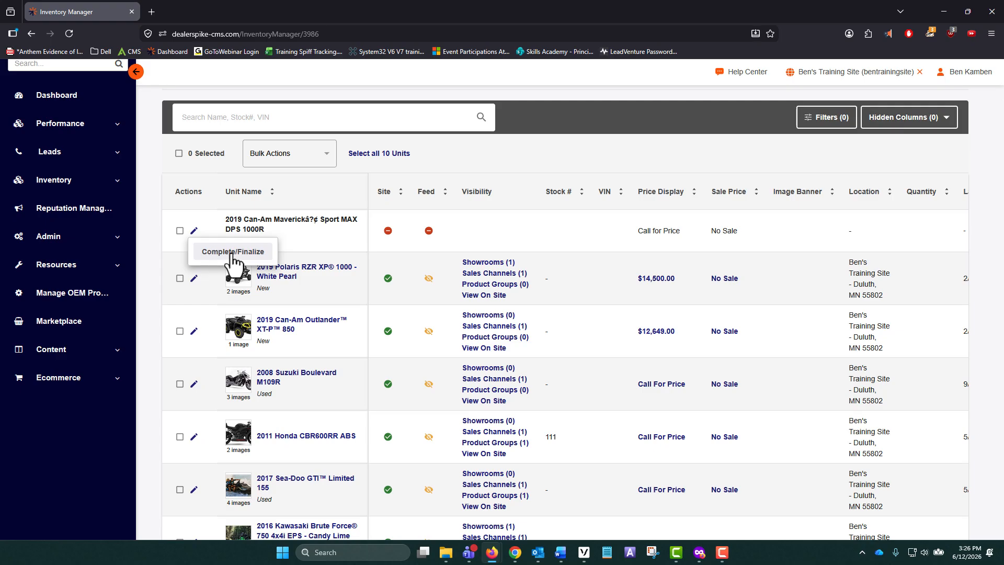
pyautogui.moveTo(388, 235)
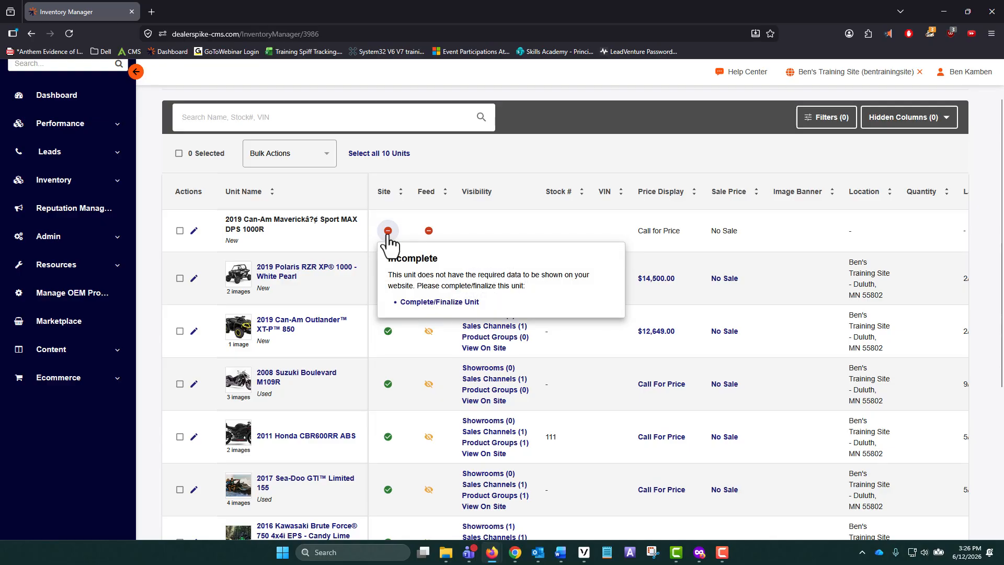
pyautogui.moveTo(427, 232)
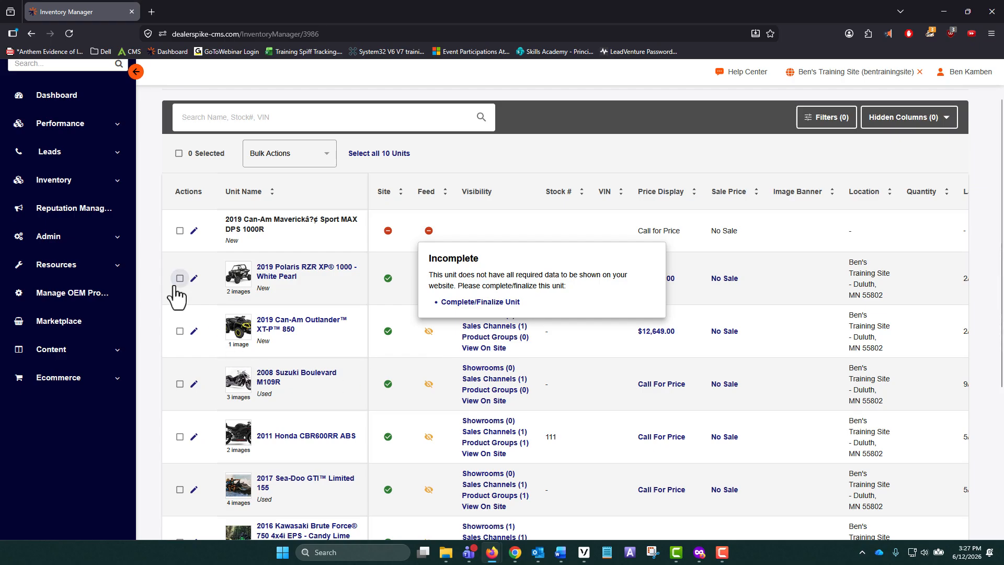
# Reopen the 2019 Polaris RZR XP 1000 unit's edit form and review its model, location and pricing fields
pyautogui.click(194, 279)
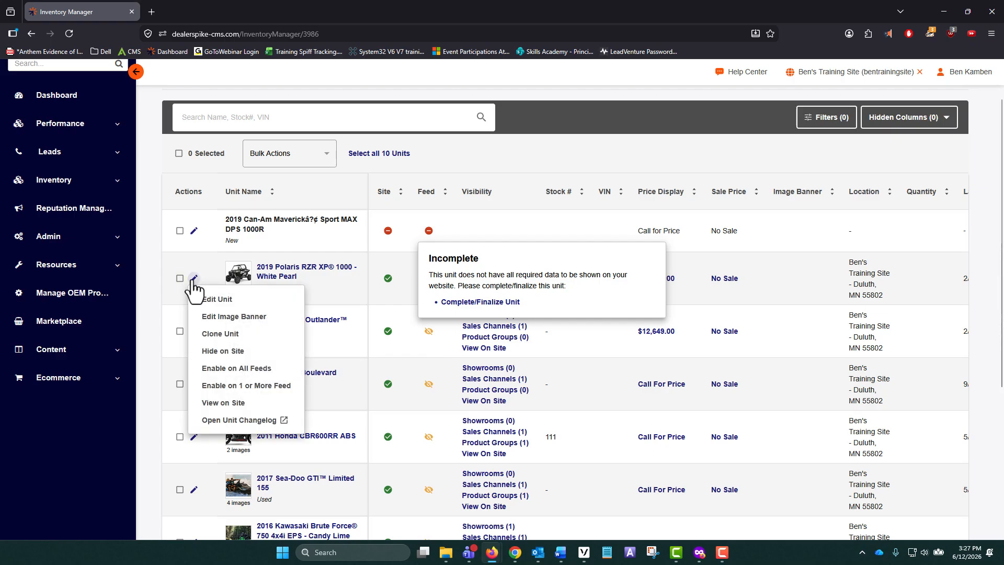
pyautogui.click(218, 300)
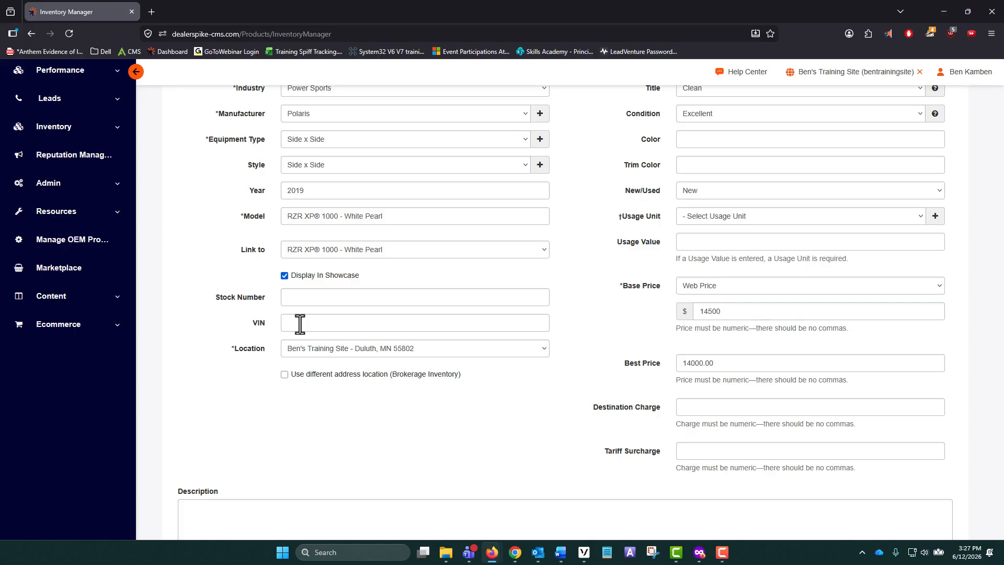
pyautogui.scroll(-2, 329, 321)
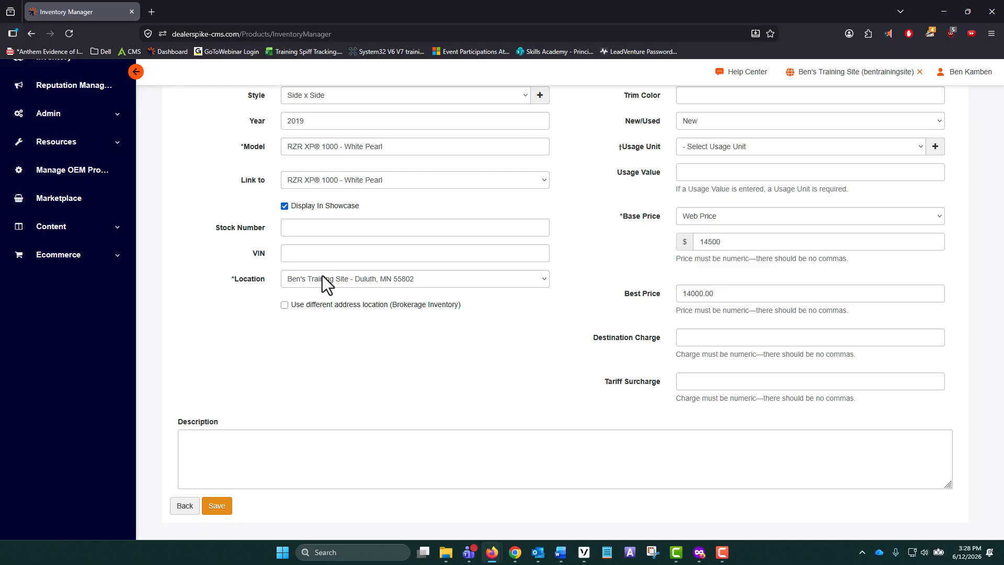
pyautogui.scroll(2, 323, 277)
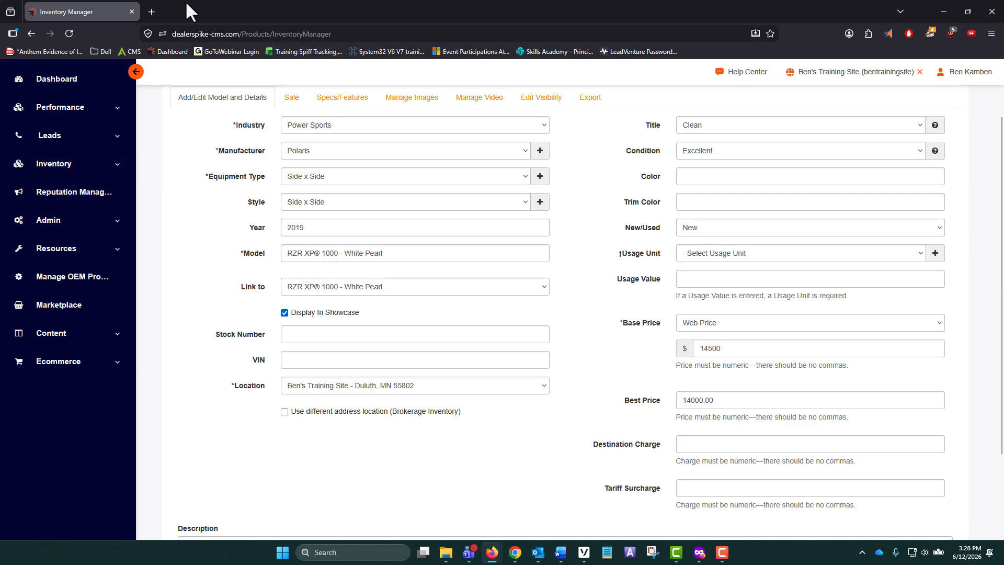
# Return to the inventory list, view the Complete/Finalize options for the 2019 Can-Am Maverick unit, and dismiss them
pyautogui.click(120, 166)
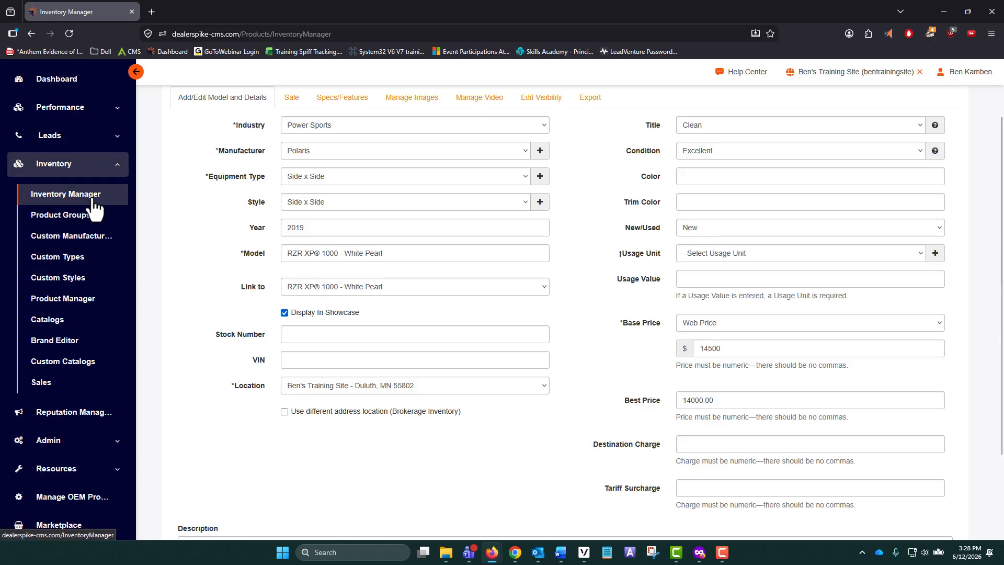
pyautogui.click(110, 202)
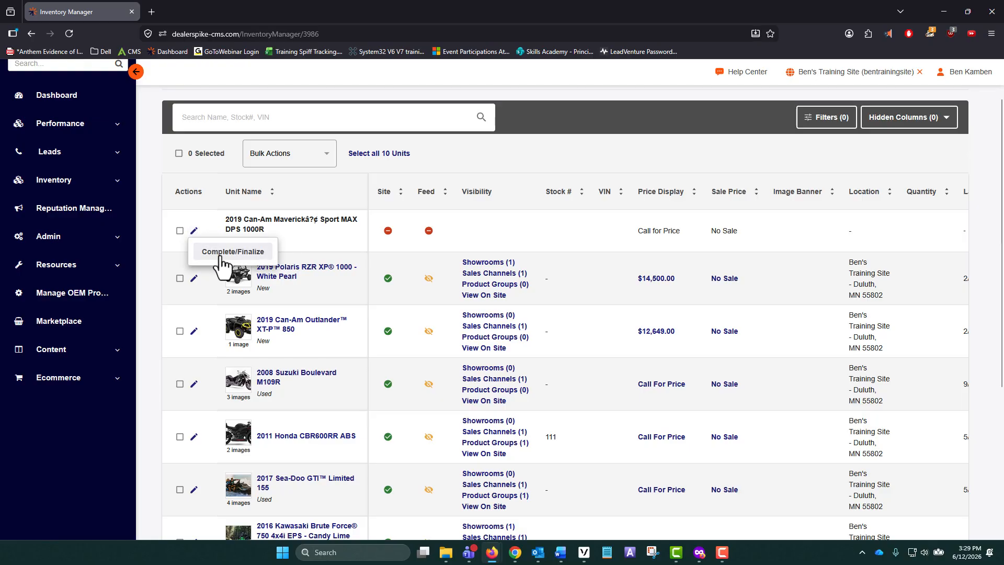
pyautogui.click(220, 257)
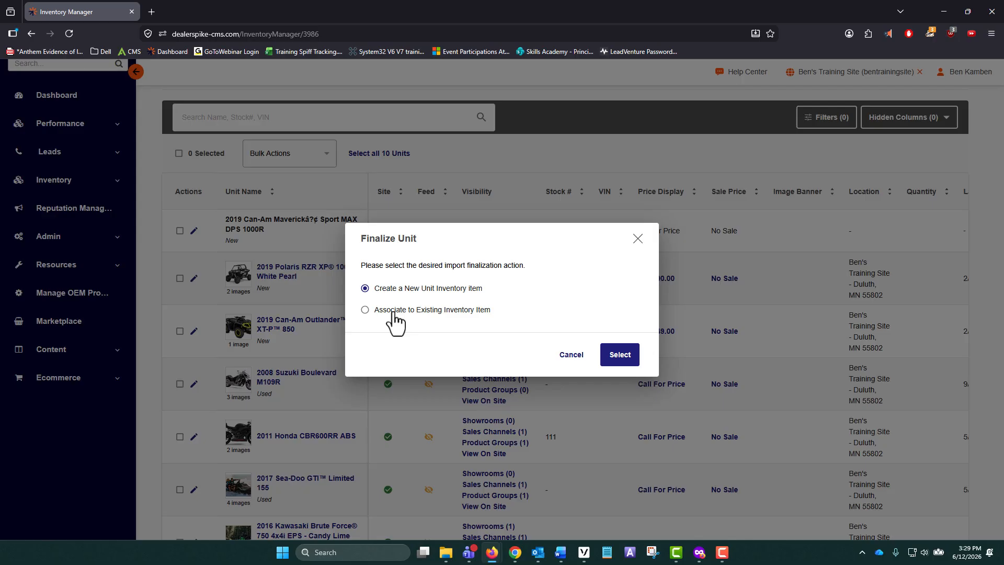
pyautogui.click(638, 239)
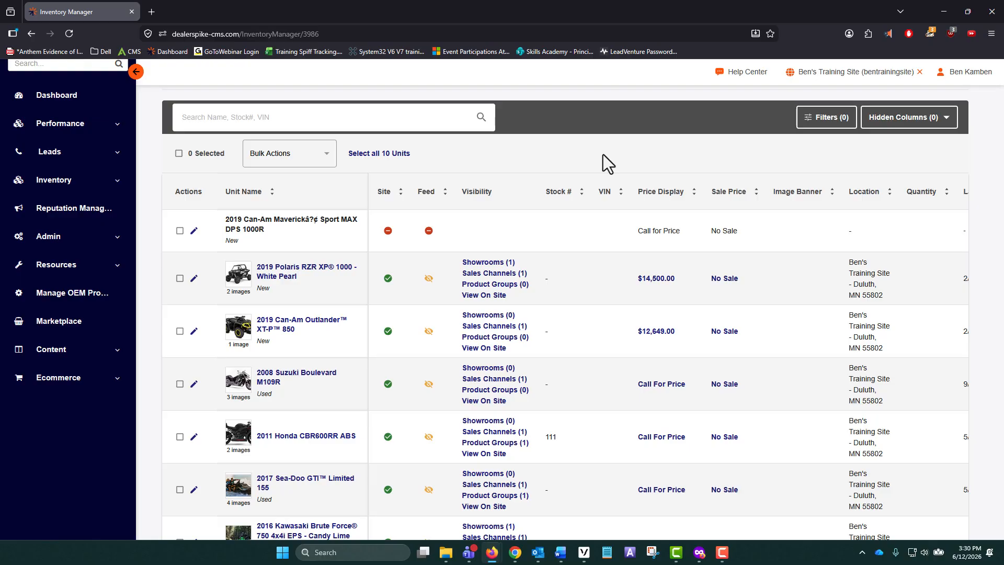
# Filter the inventory list by the type Boats
pyautogui.scroll(1, 790, 230)
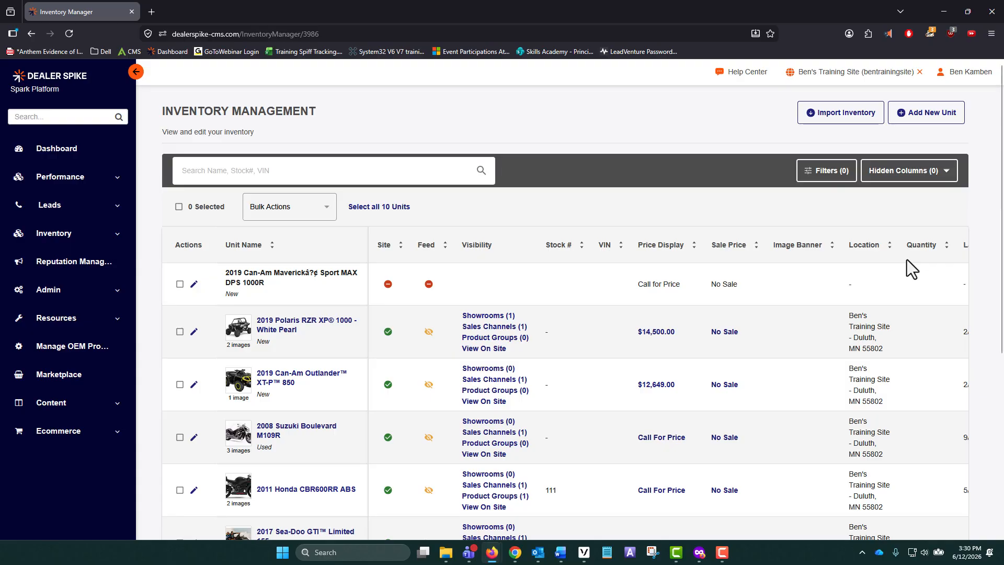
pyautogui.click(835, 178)
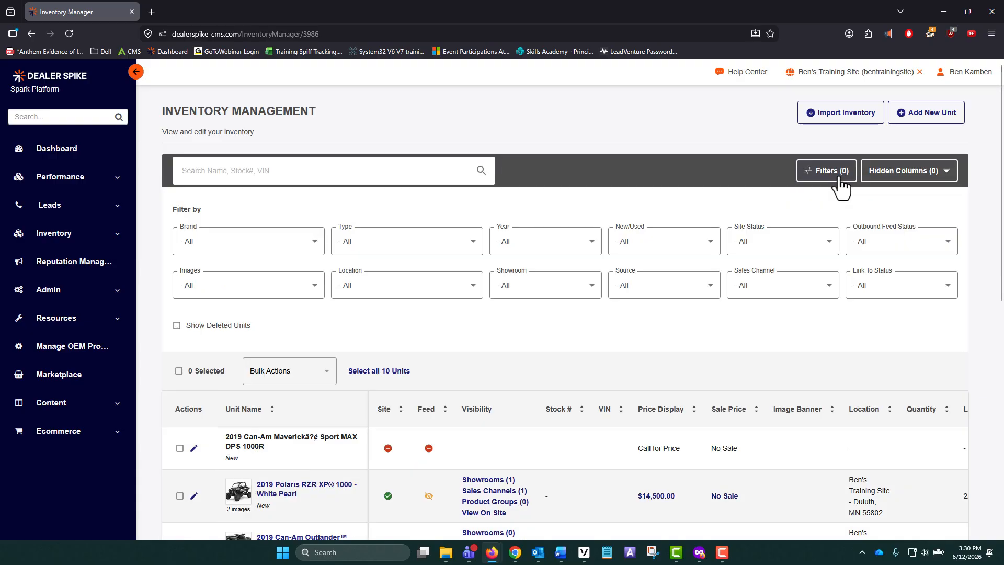
pyautogui.click(476, 243)
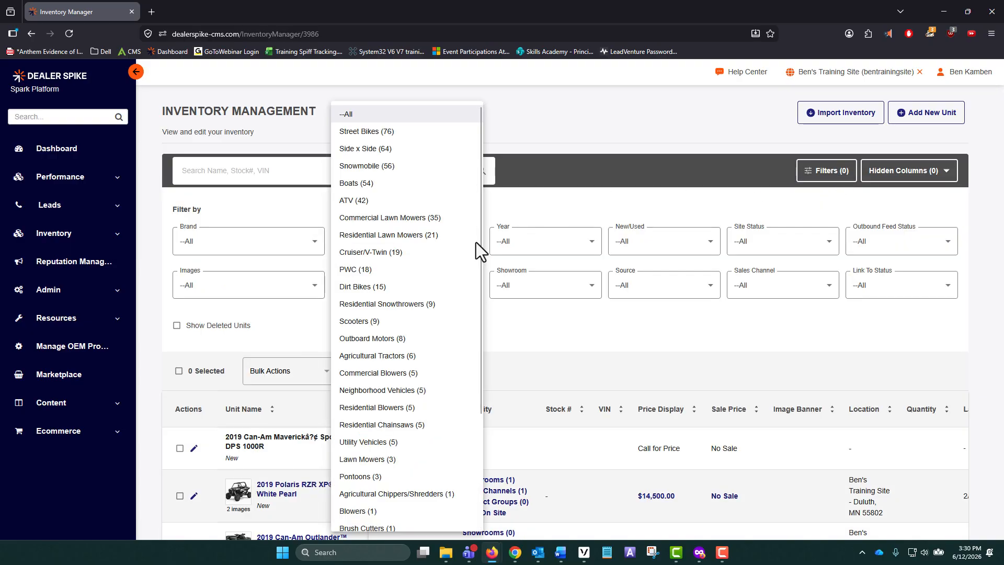
pyautogui.click(417, 184)
pyautogui.scroll(-3, 475, 313)
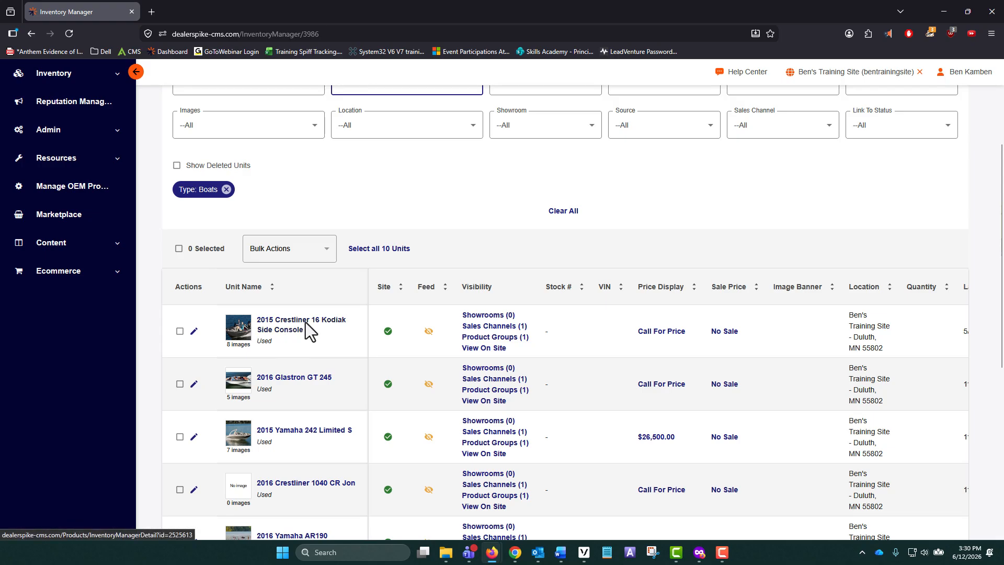
# Open the 2015 Crestliner 16 Kodiak Side Console for editing and display its specs and features
pyautogui.click(193, 331)
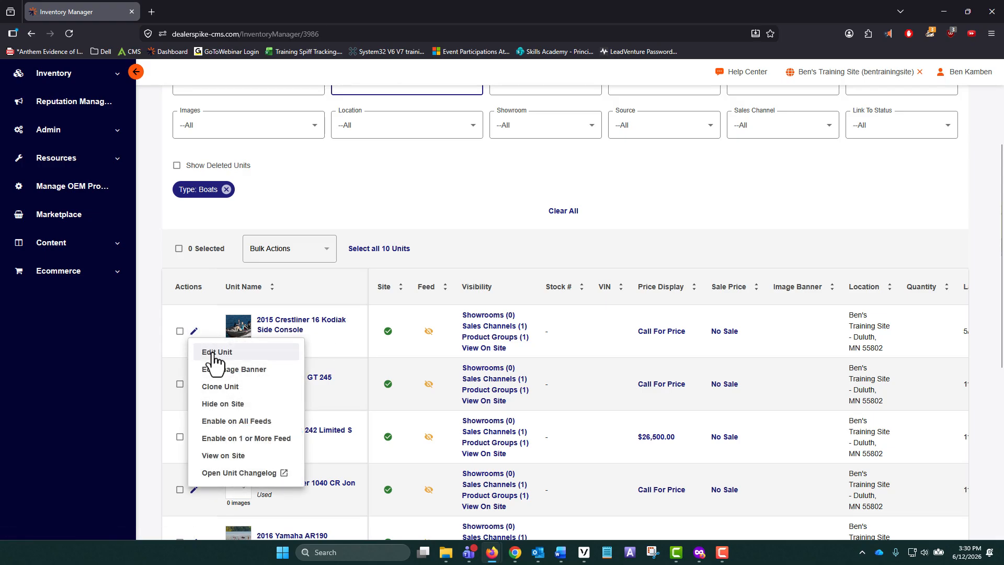
pyautogui.click(212, 353)
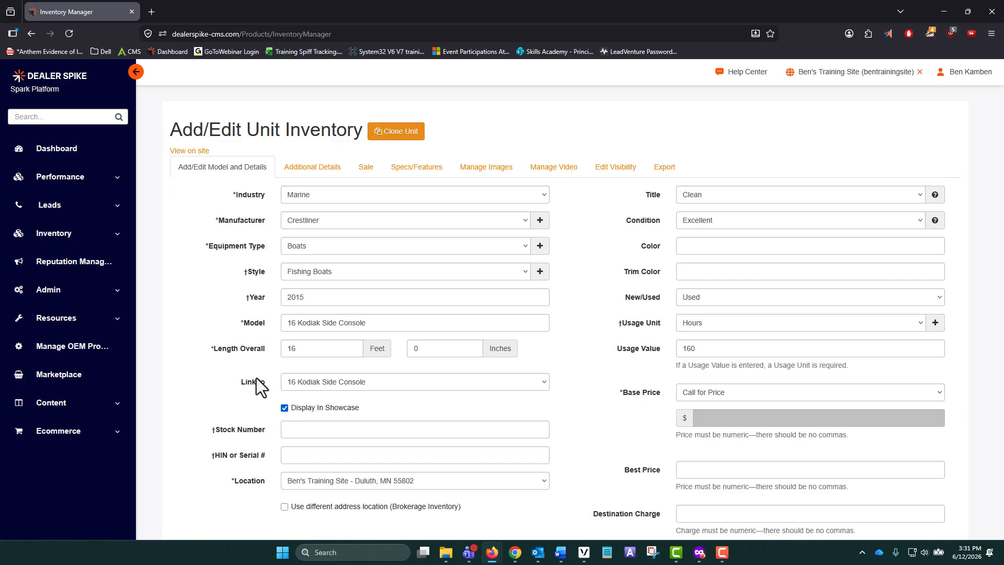
pyautogui.click(427, 170)
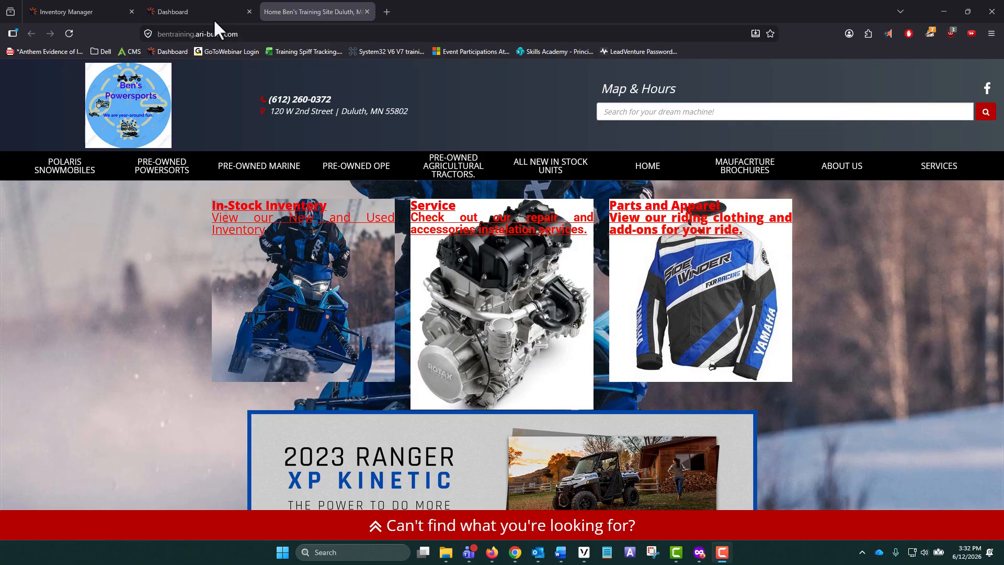
# Return to the Crestliner unit's model details in the Inventory Manager and copy its model name, 16 Kodiak Side Console
pyautogui.click(78, 9)
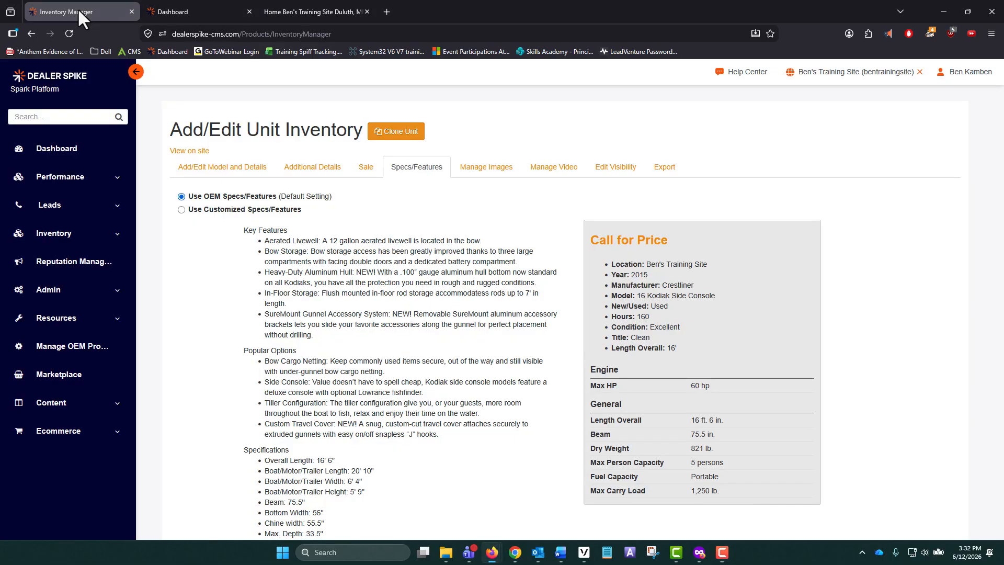
pyautogui.click(223, 167)
pyautogui.moveTo(368, 323); pyautogui.dragTo(270, 324)
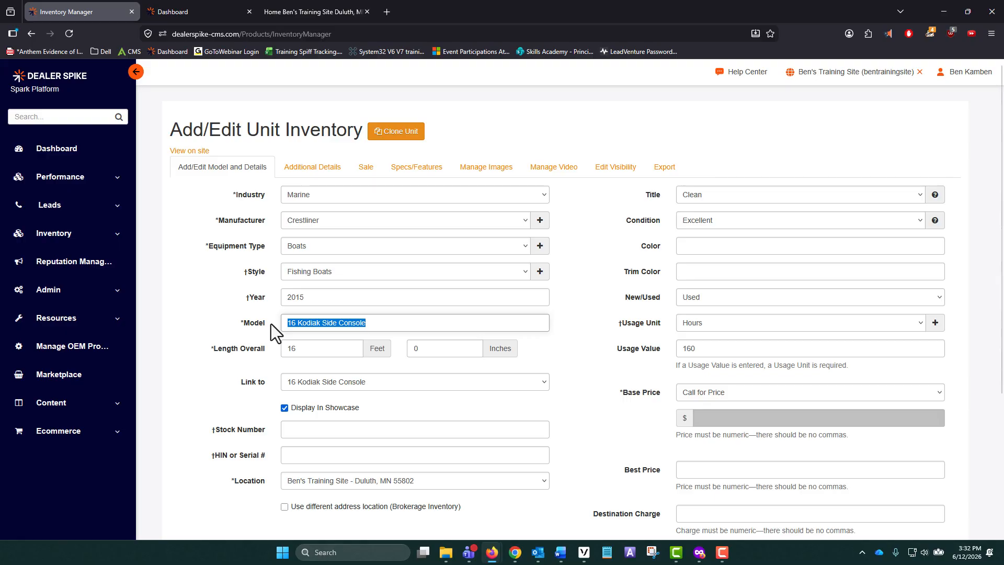
# Search the dealer's public website for "16 Kodiak Side Console" and open the 2015 Crestliner listing's details
pyautogui.click(331, 12)
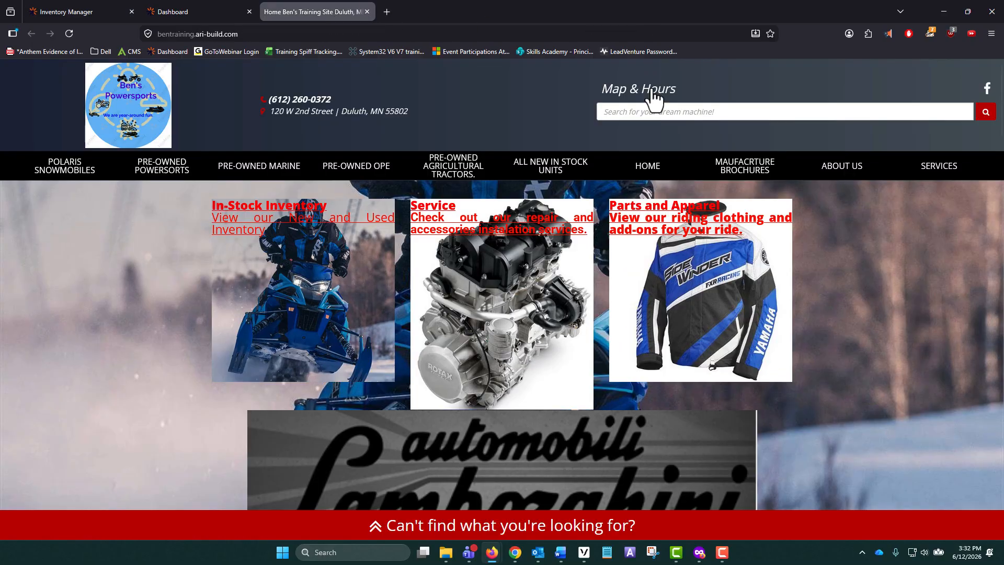
pyautogui.click(650, 111)
pyautogui.write('16 Kodiak Side Console')
pyautogui.press('Return')
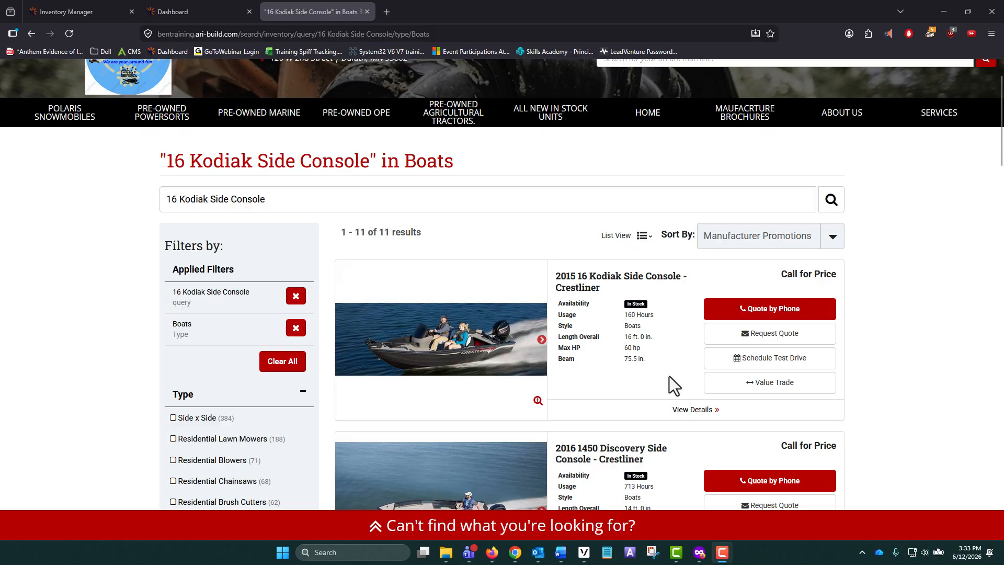
pyautogui.click(696, 411)
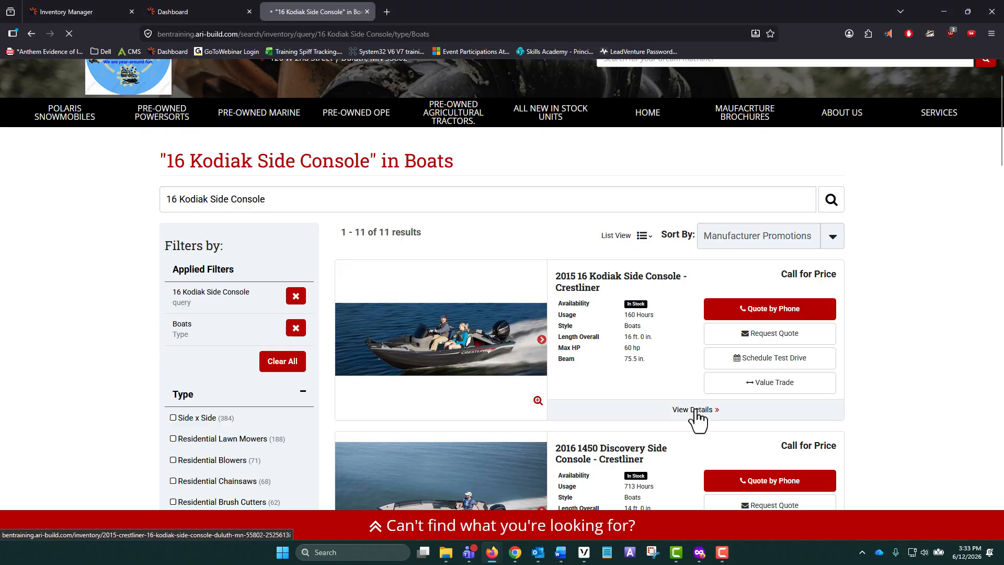
# Review the Crestliner listing's overview and product features, and return to the unit's specs and features in the Inventory Manager
pyautogui.scroll(-6, 549, 363)
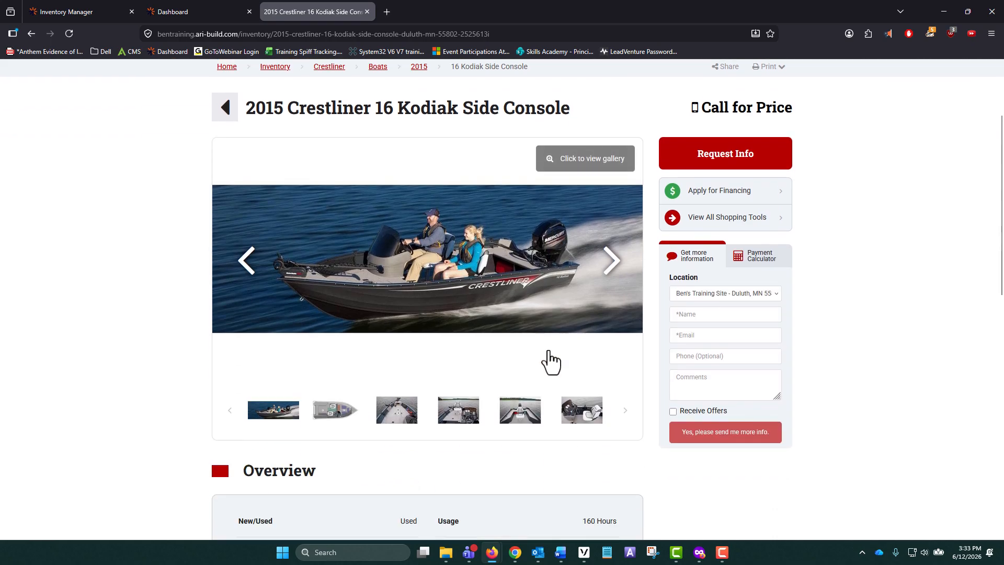
pyautogui.scroll(-1, 544, 351)
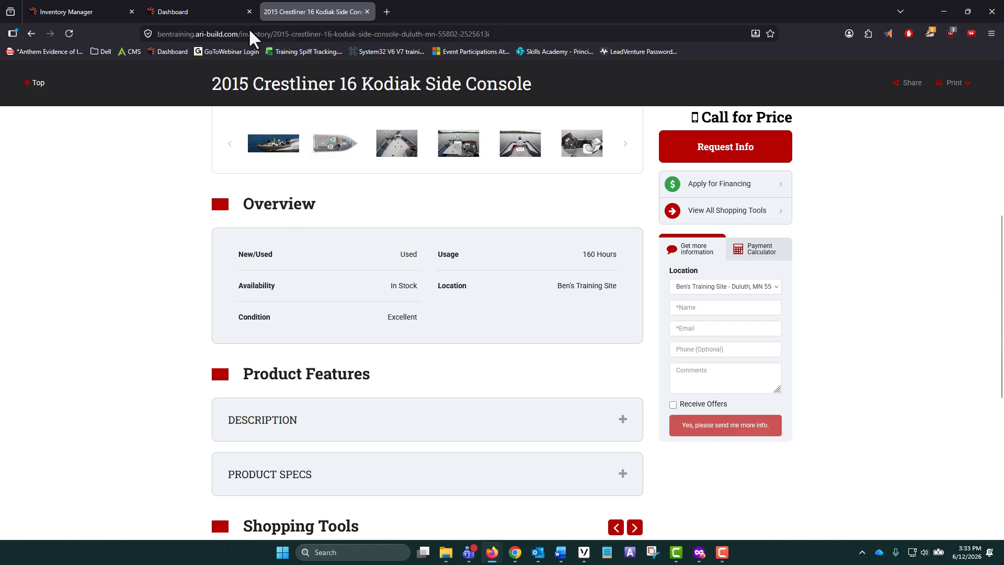
pyautogui.click(89, 10)
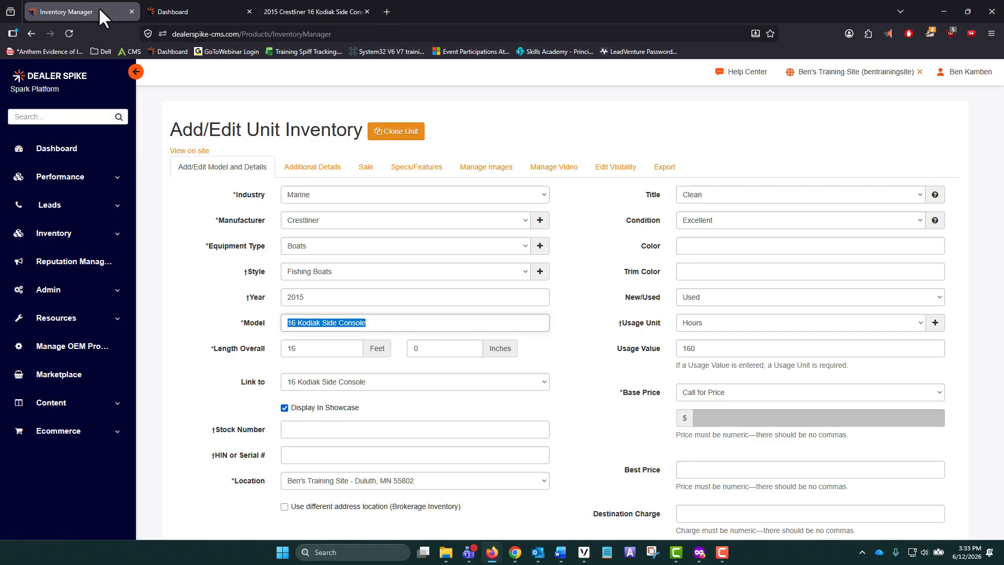
pyautogui.click(417, 178)
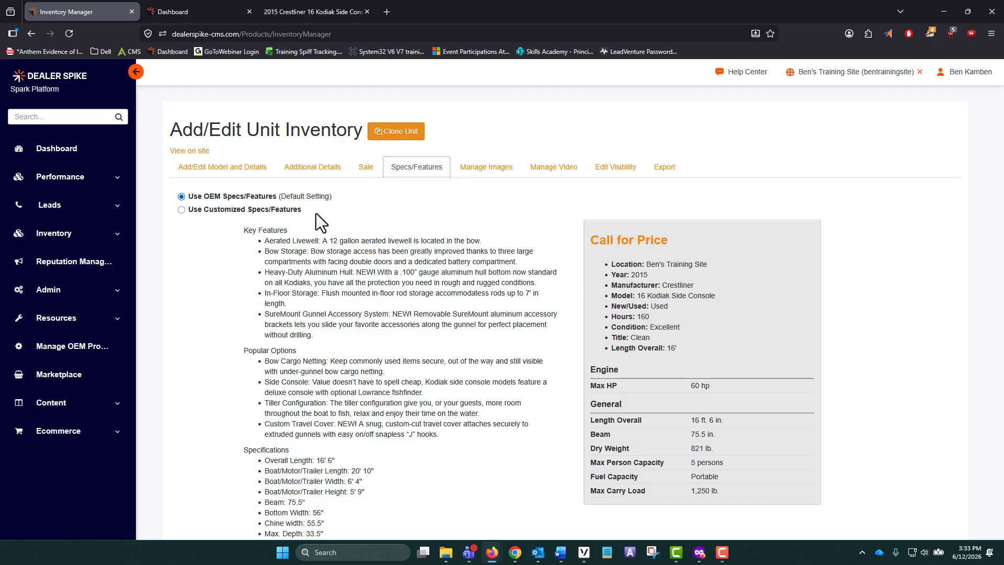
# Switch the unit to customized specs/features and open the Product Specifications Table for editing at the Max HP row
pyautogui.click(181, 210)
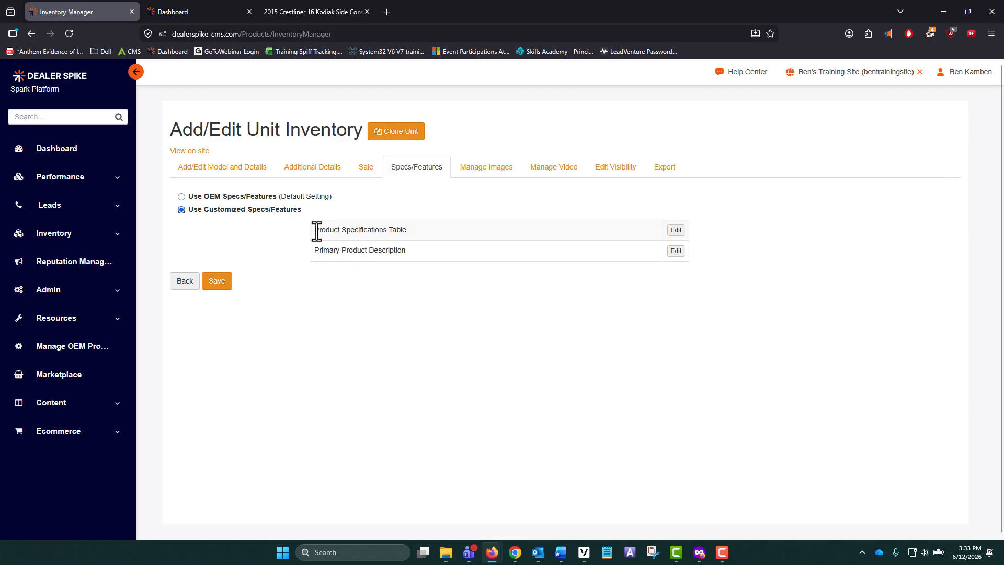
pyautogui.click(675, 230)
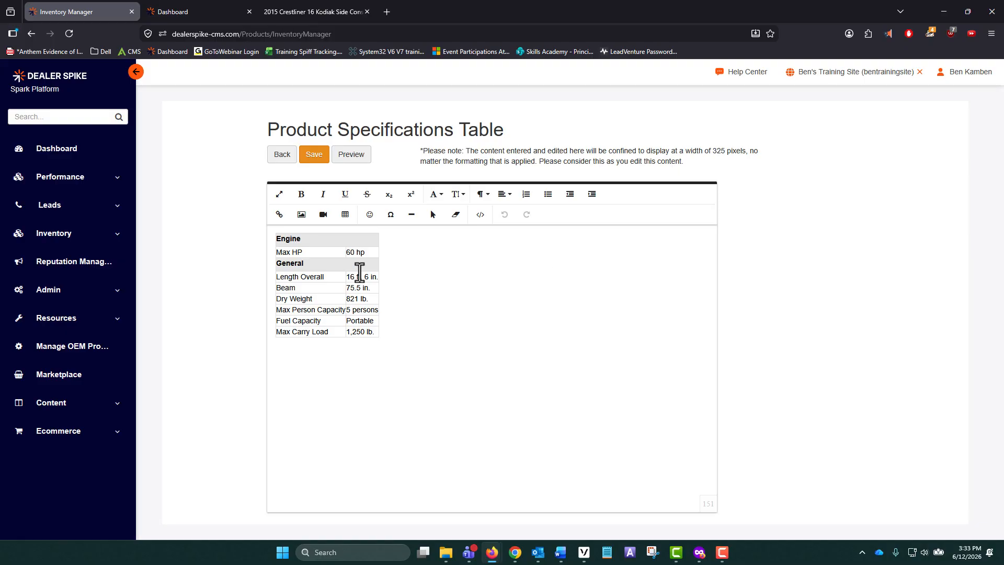
pyautogui.moveTo(304, 252); pyautogui.dragTo(273, 252)
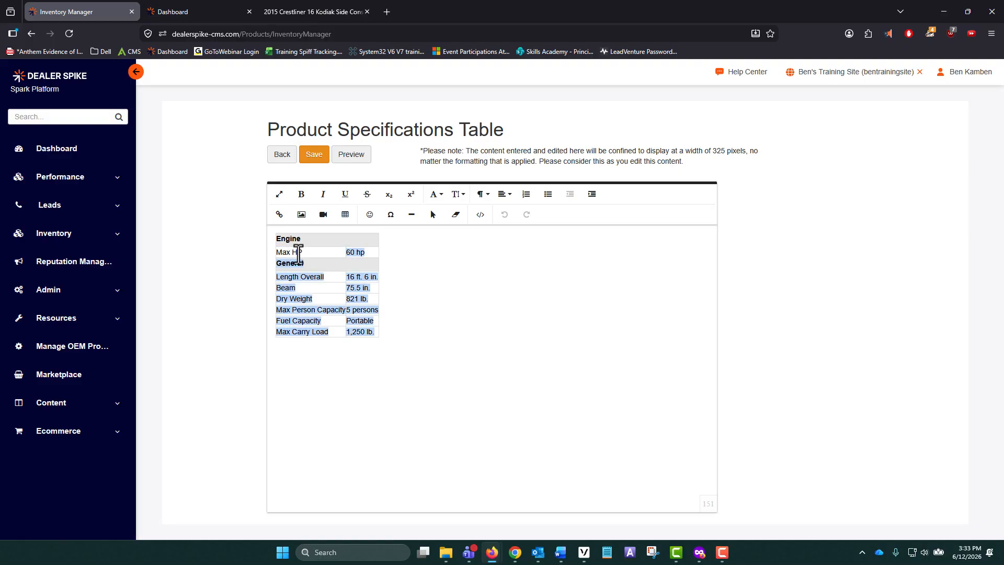
pyautogui.click(299, 253)
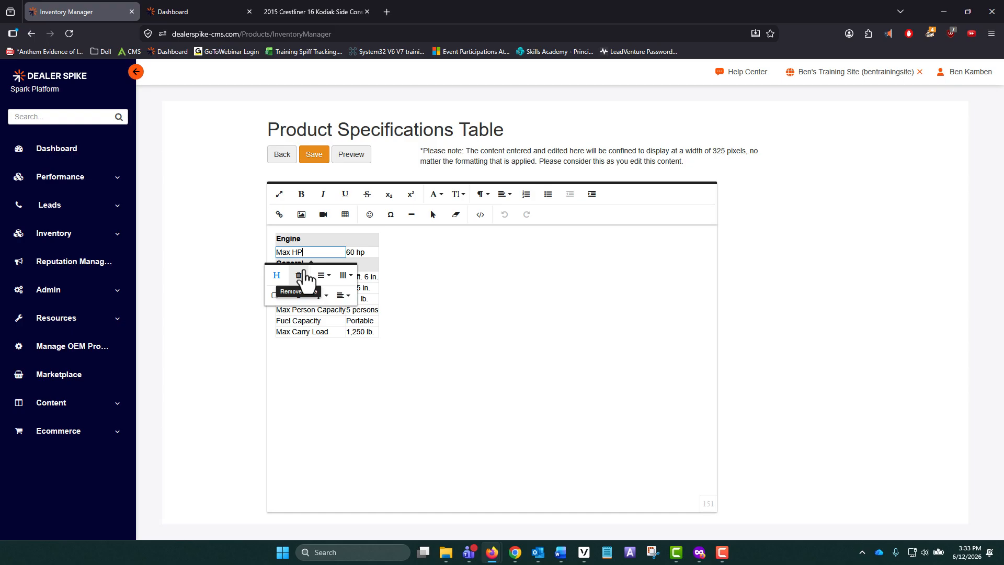
pyautogui.click(368, 253)
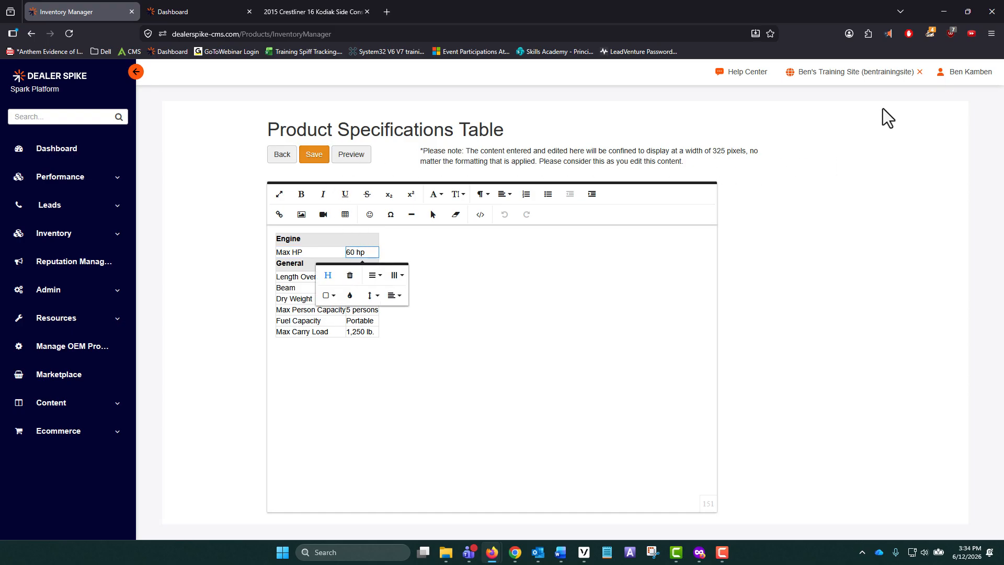
# Show the site's Publish Changes option and leave the Product Specifications Table without saving
pyautogui.click(881, 78)
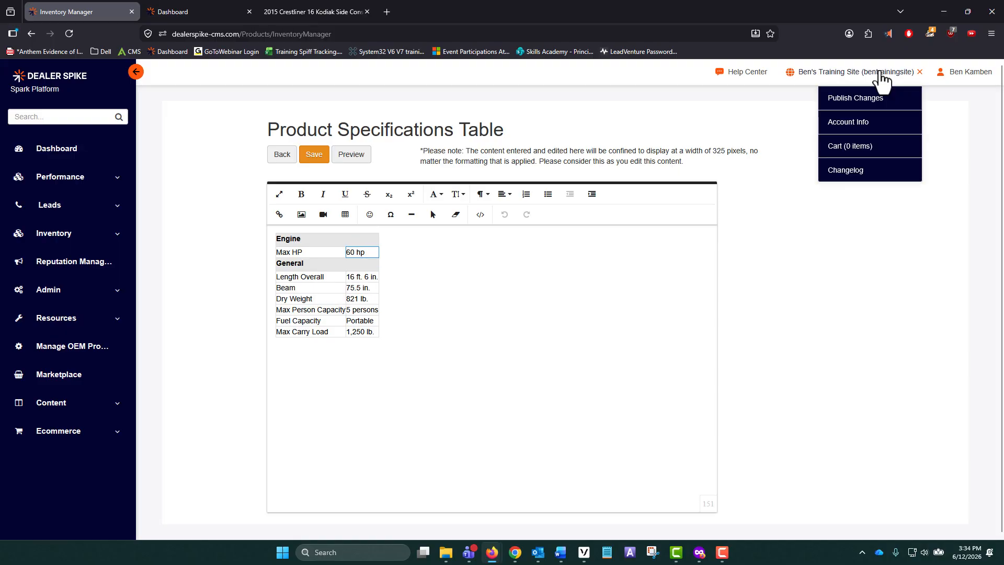
pyautogui.click(831, 74)
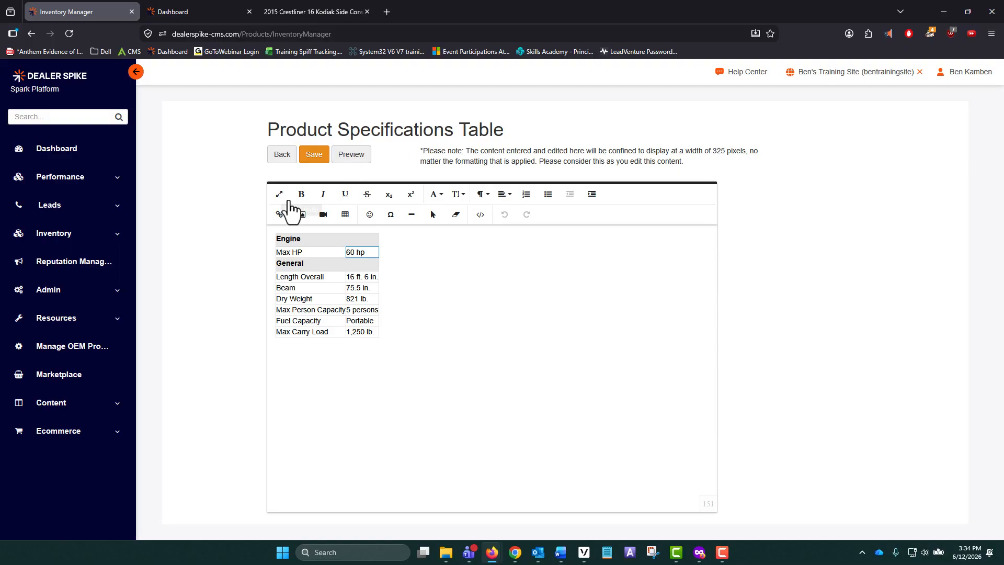
pyautogui.click(281, 157)
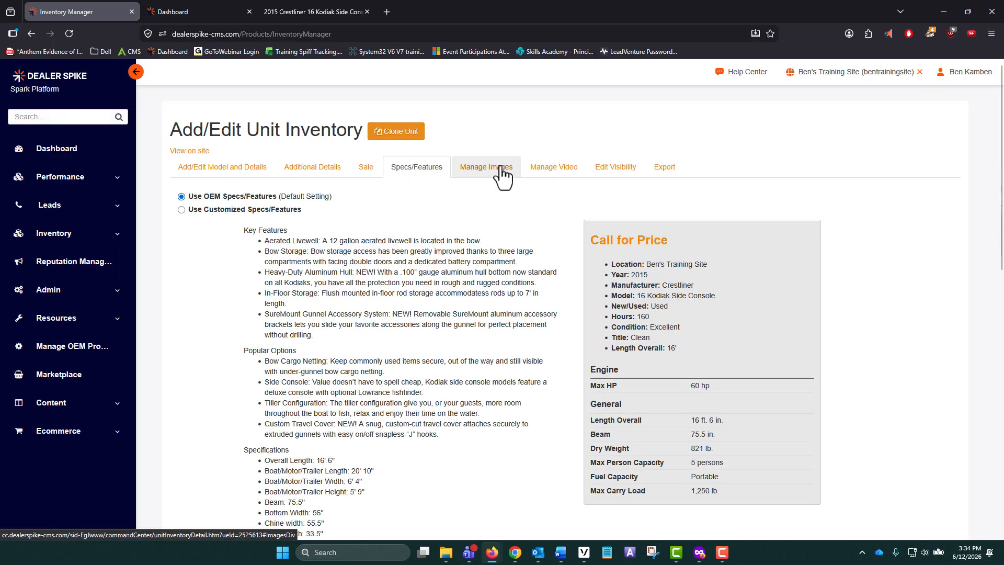
# Open the unit's images, show how to upload a custom image from the computer, and cancel the file selection
pyautogui.click(471, 173)
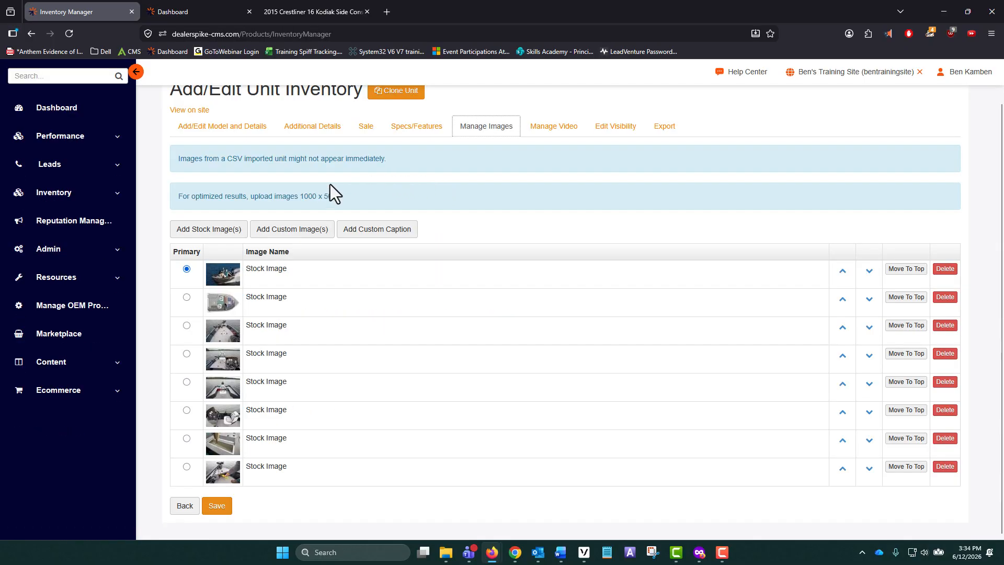
pyautogui.click(290, 231)
pyautogui.click(756, 169)
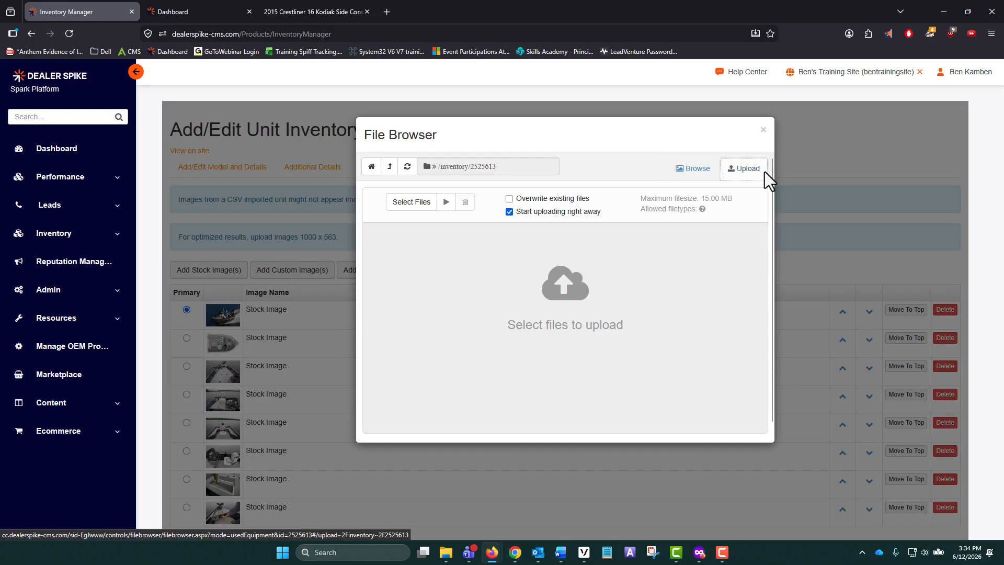
pyautogui.click(418, 206)
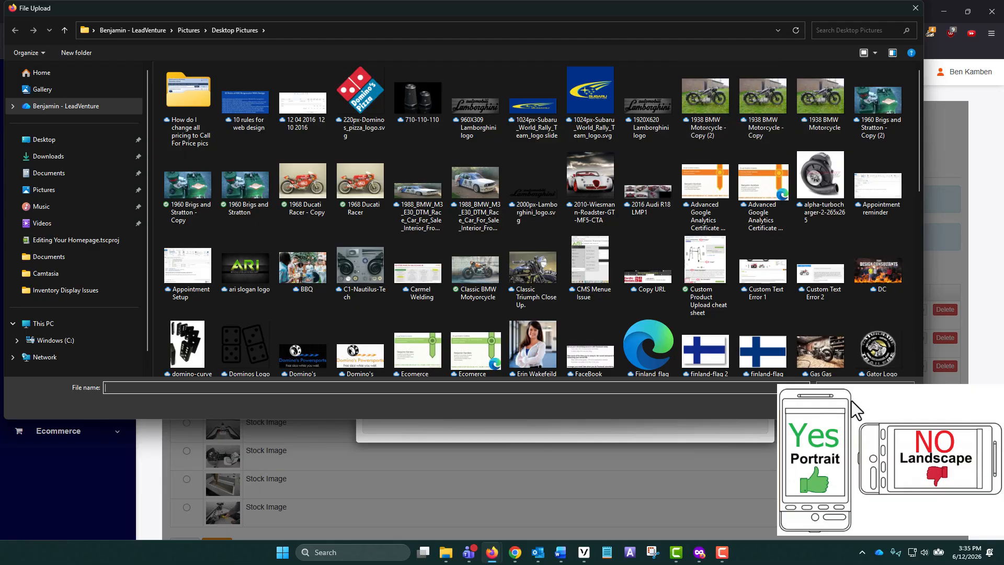
pyautogui.click(911, 10)
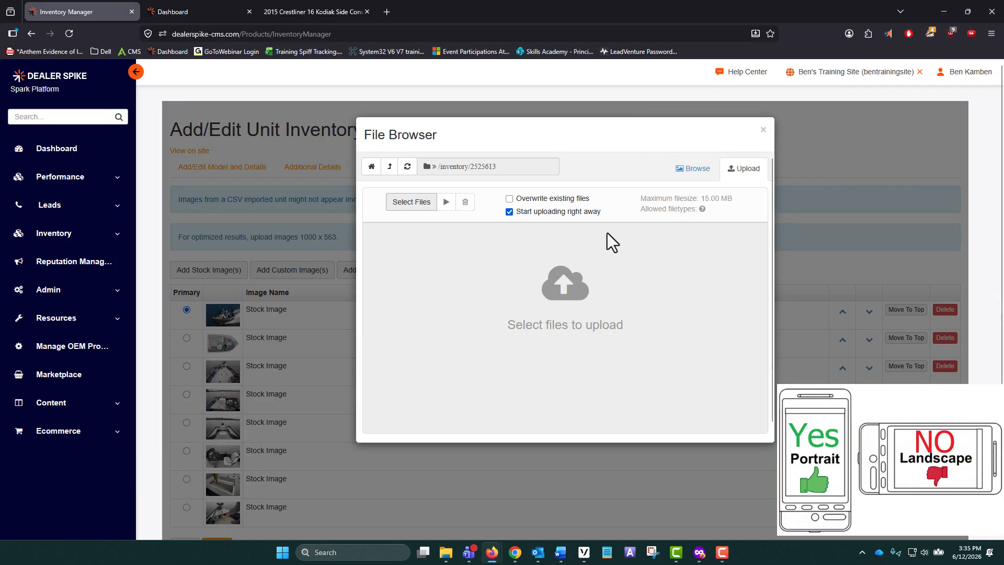
pyautogui.click(692, 173)
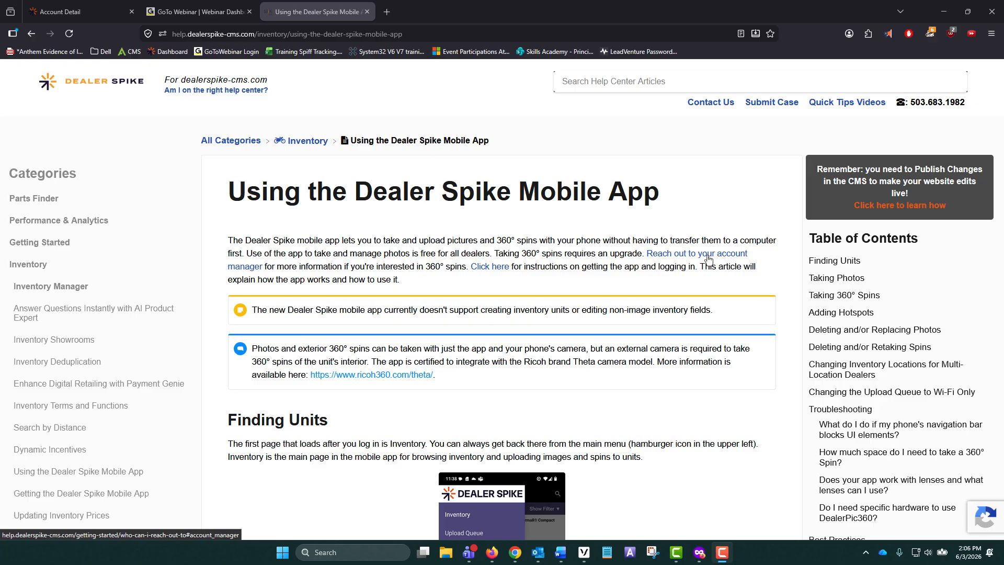
# Examine the enlarged Select the Vertical screenshot in the help article Using the Dealer Spike Mobile App
pyautogui.scroll(-20, 632, 314)
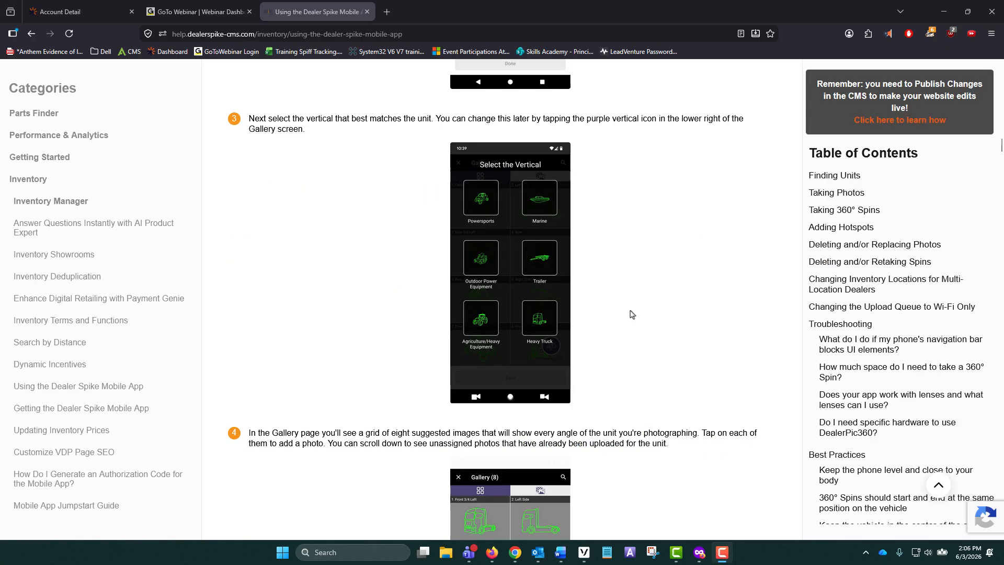
pyautogui.click(488, 203)
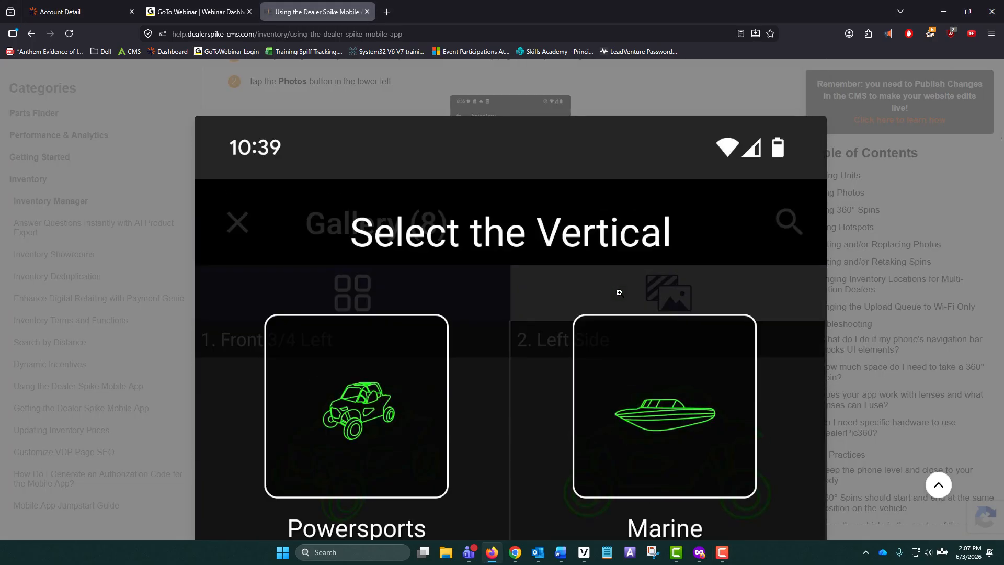
pyautogui.click(619, 293)
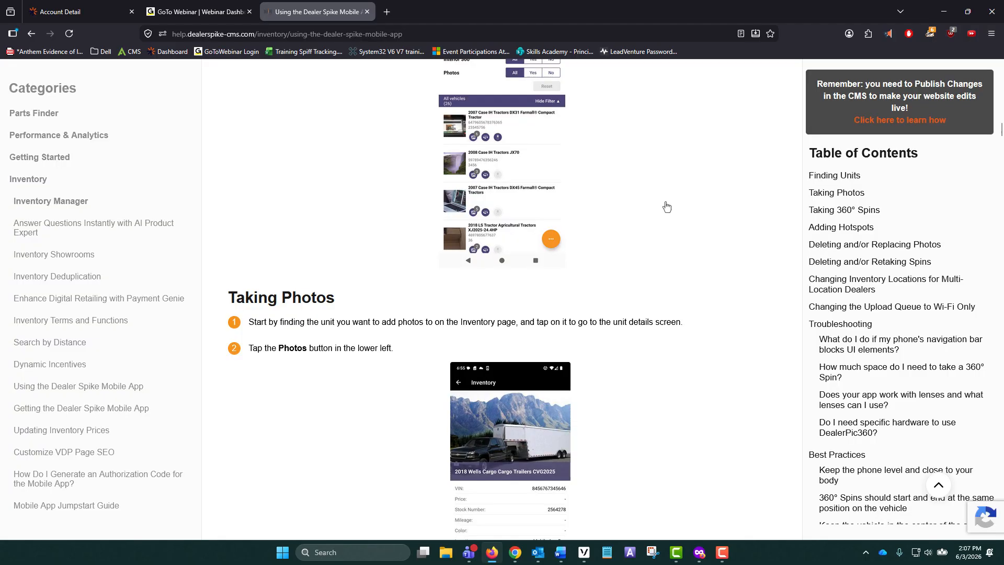
# Examine the enlarged photo gallery screenshot with suggested vehicle angles and review the article's Taking Photos section
pyautogui.scroll(-10, 606, 291)
pyautogui.scroll(-2, 609, 291)
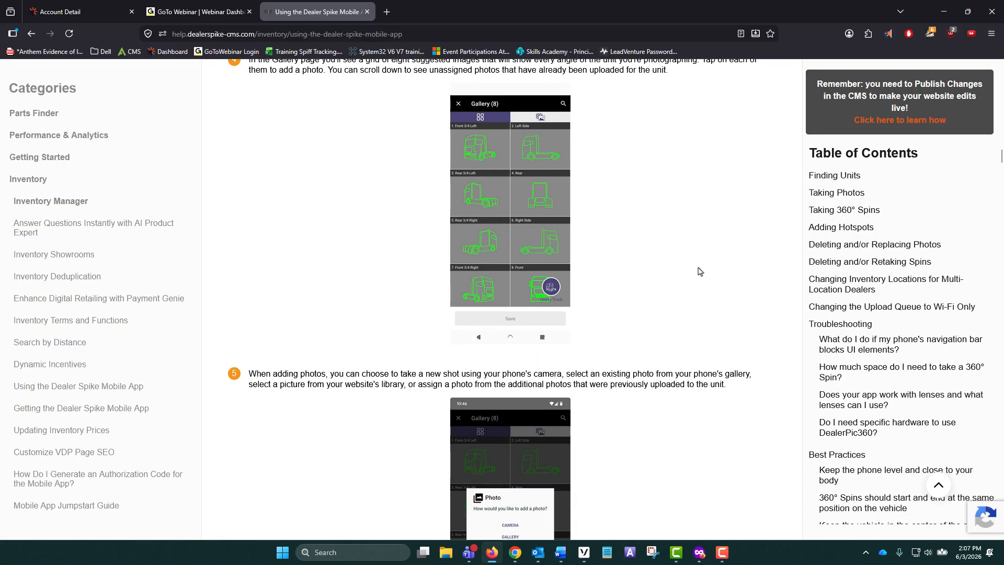
pyautogui.click(521, 205)
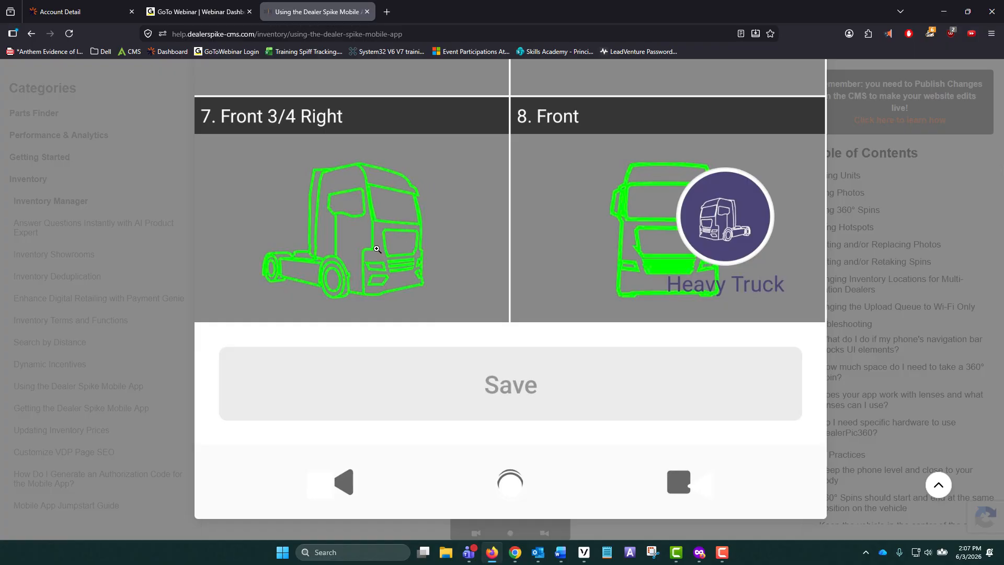
pyautogui.click(931, 215)
pyautogui.scroll(20, 550, 293)
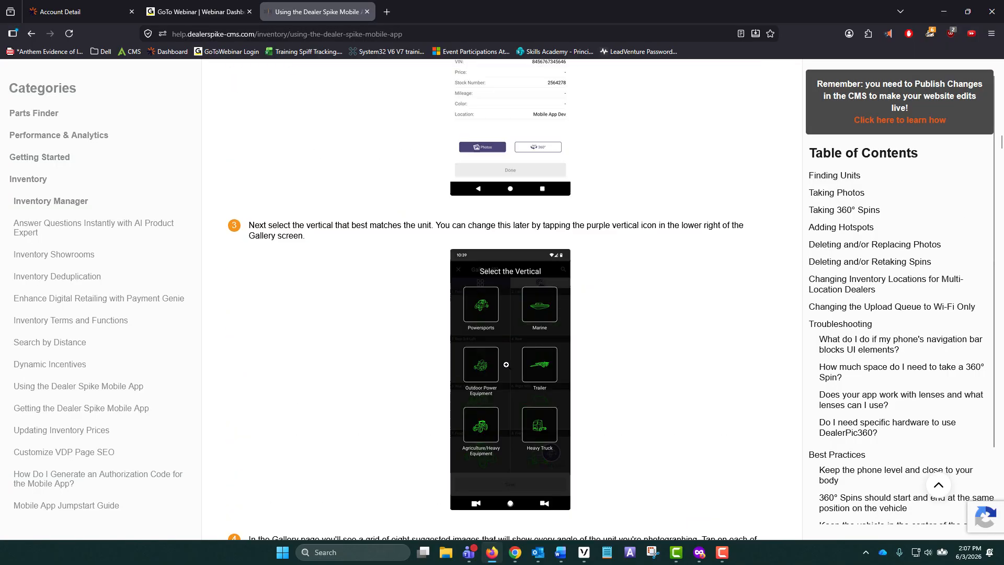
pyautogui.scroll(15, 520, 370)
pyautogui.scroll(-2, 588, 278)
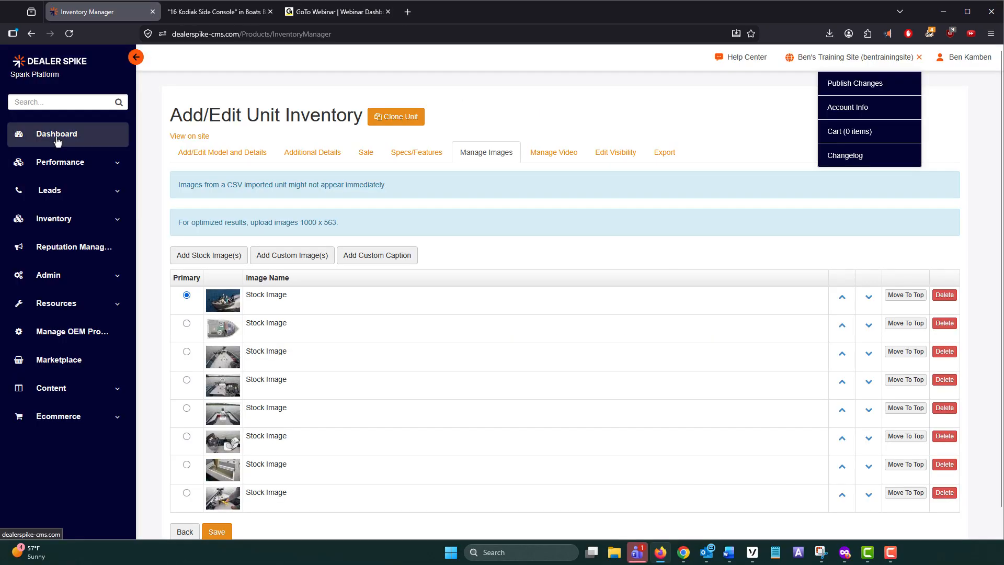
# Leave the Crestliner unit's images and return to the CMS dashboard
pyautogui.click(56, 134)
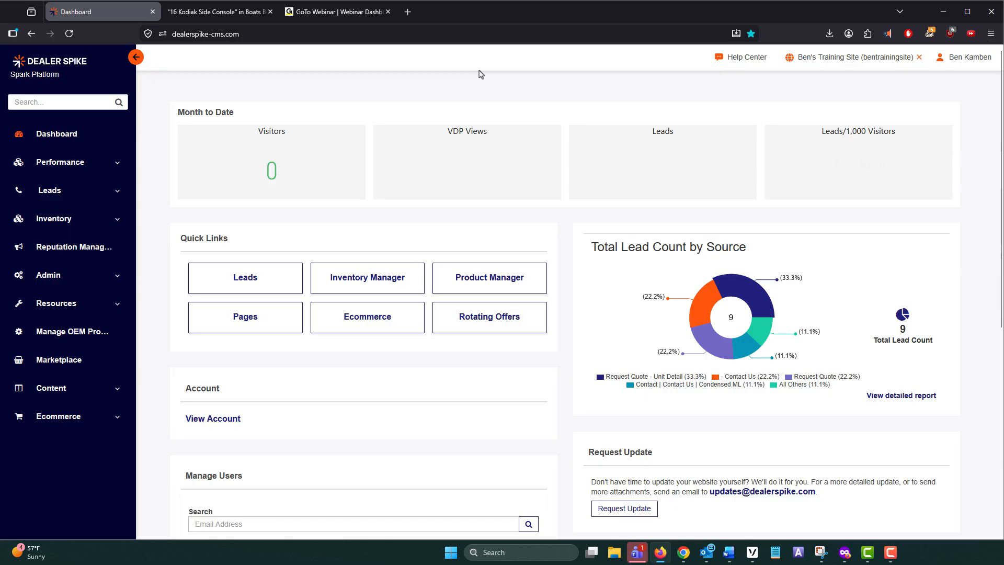